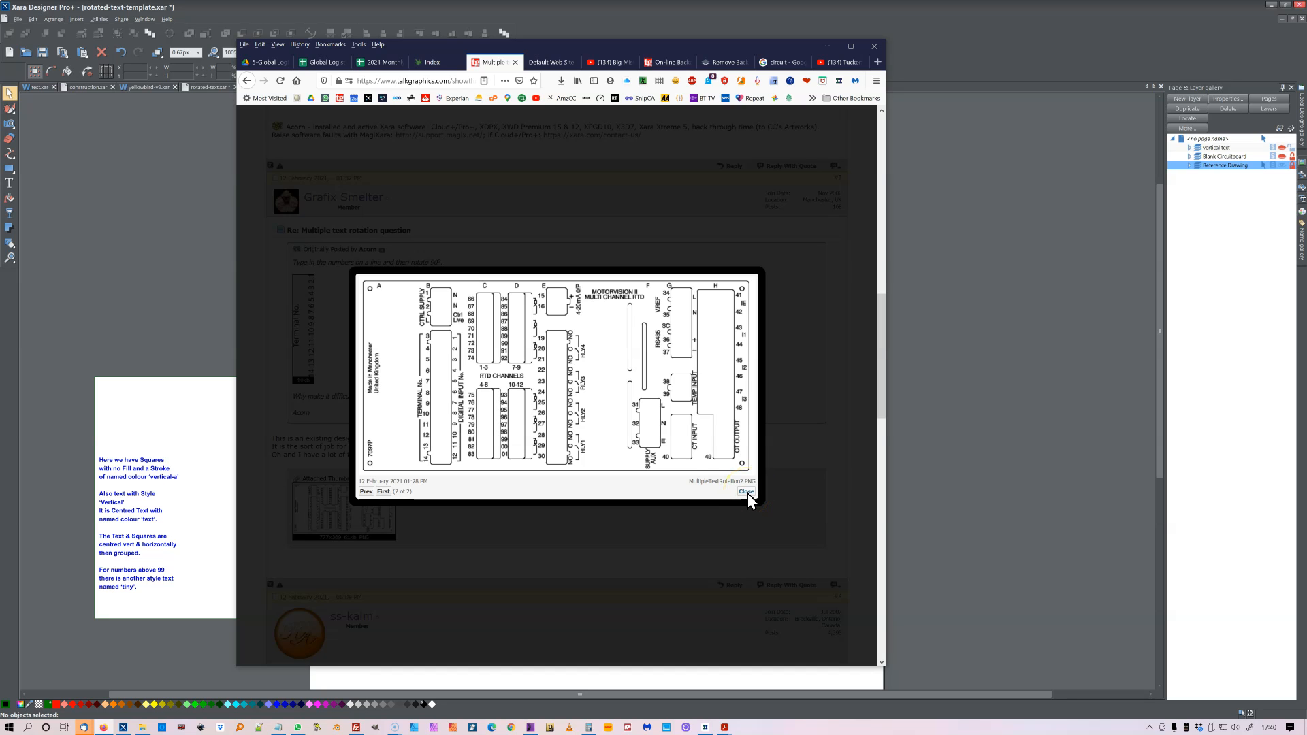
Close the forum's reference image, return to Xara Designer Pro+ and make the Blank Circuitboard layer visible
left_click(747, 493)
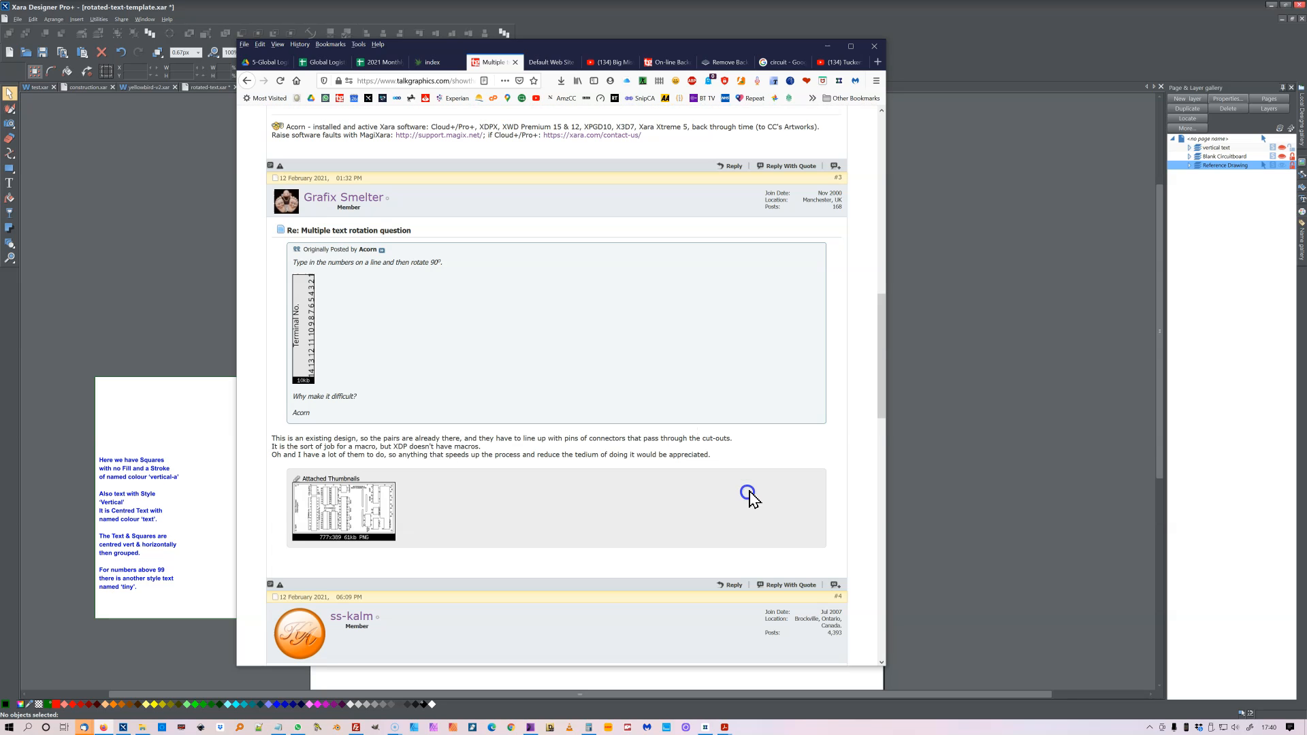
left_click(829, 47)
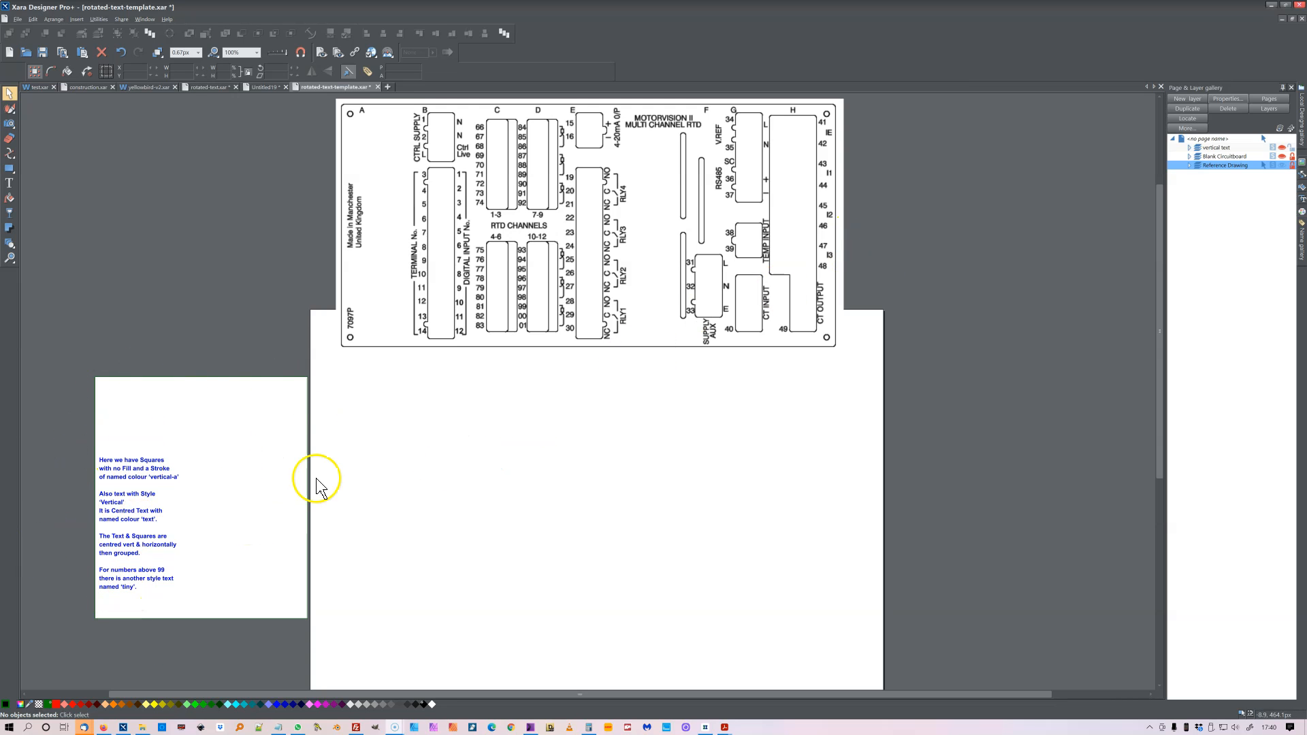
left_click(1282, 157)
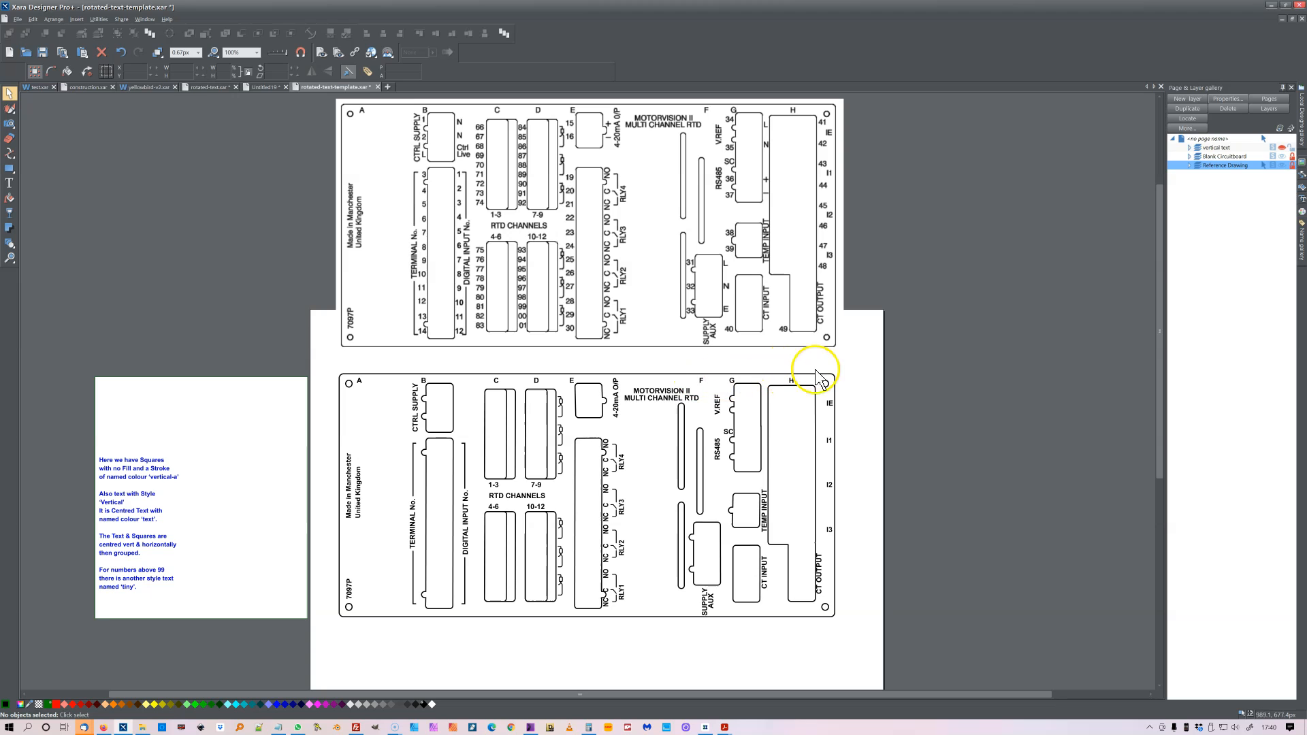
View the circuit board drawing in outline display quality and restore full display quality
left_click(267, 56)
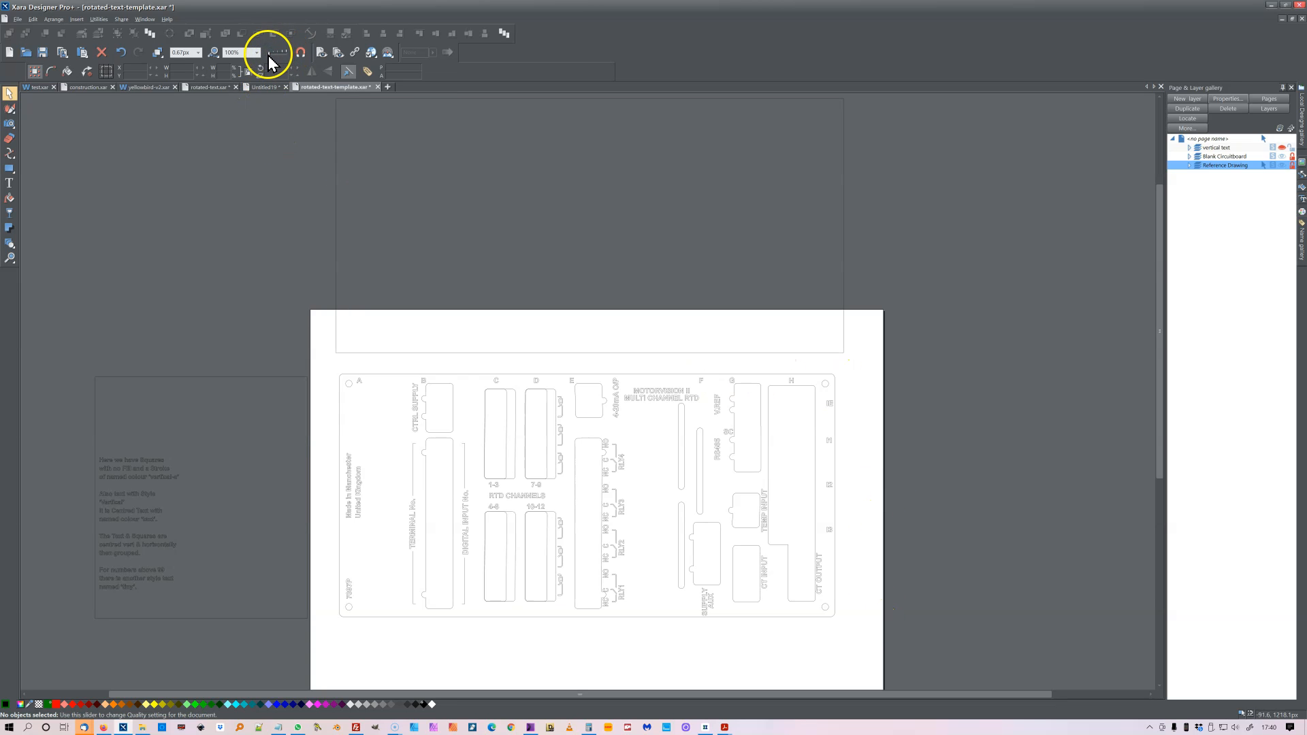
left_click_drag(291, 55, 293, 56)
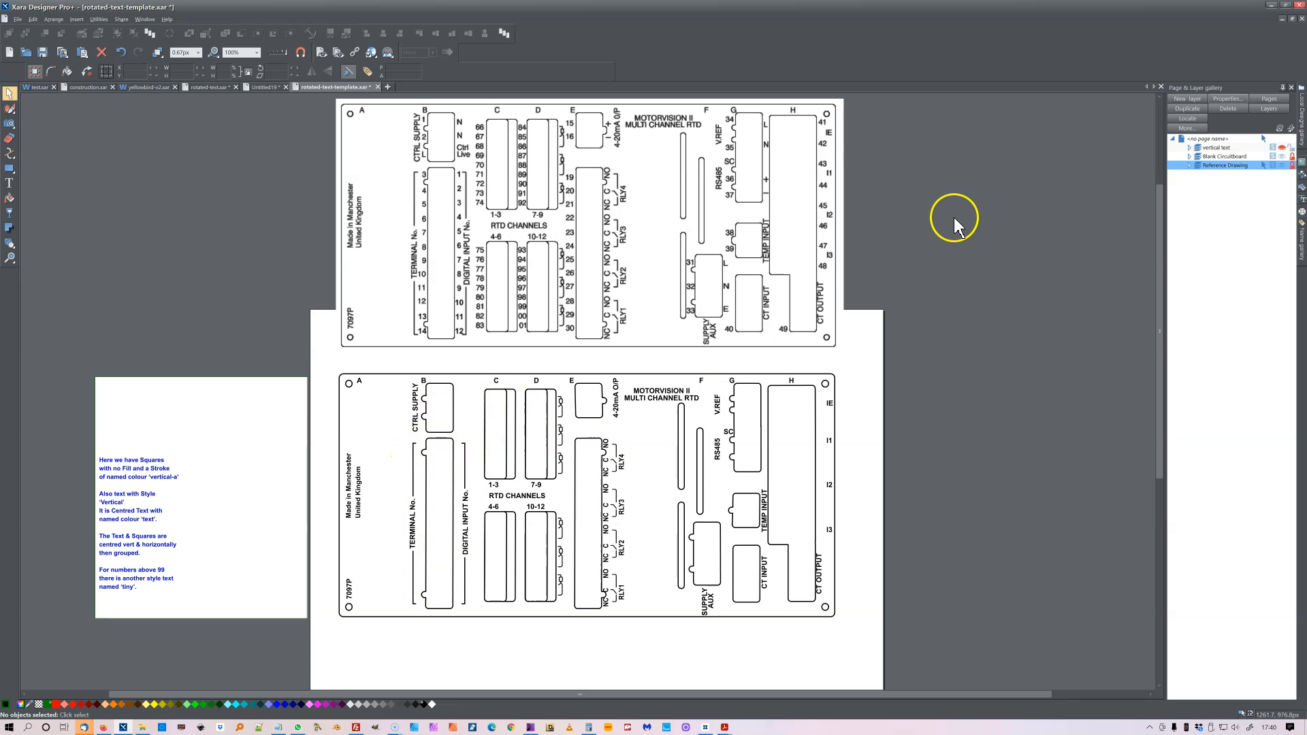
Make the vertical text layer visible and bring its number template into close view
left_click(1280, 155)
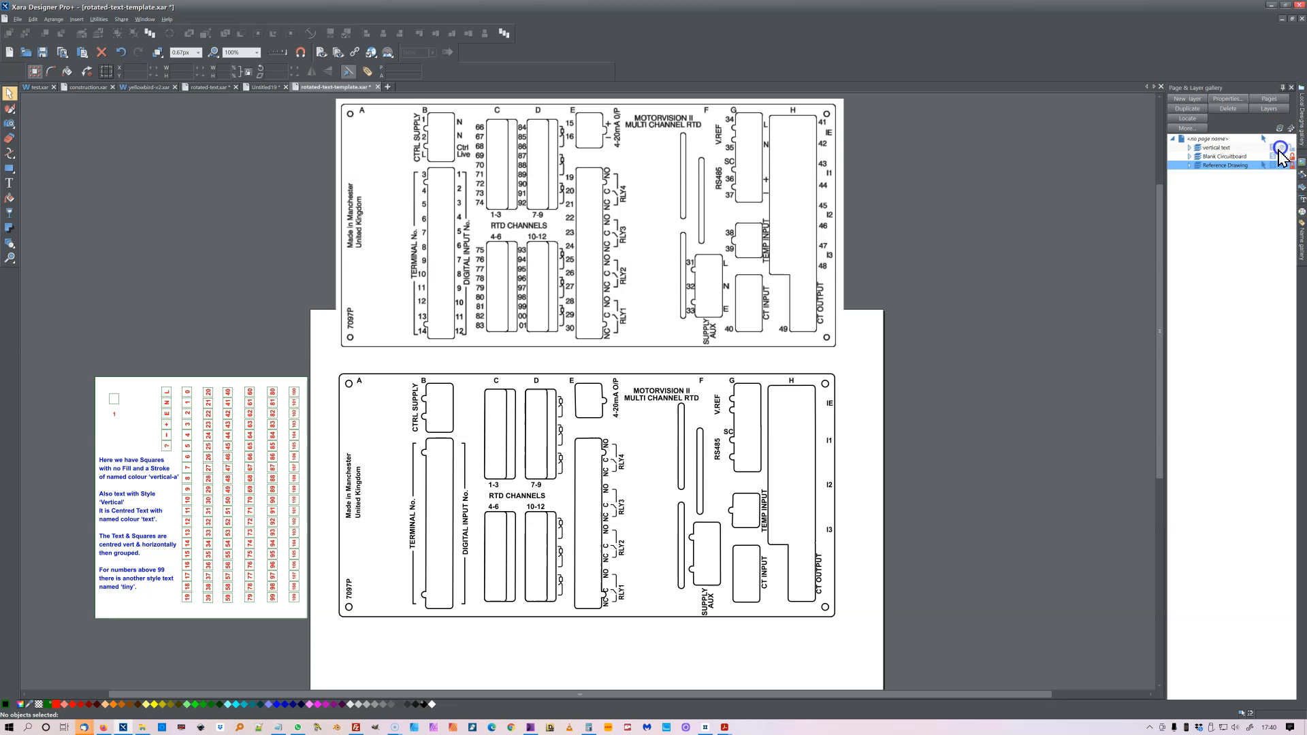
left_click(10, 258)
left_click_drag(297, 600, 319, 630)
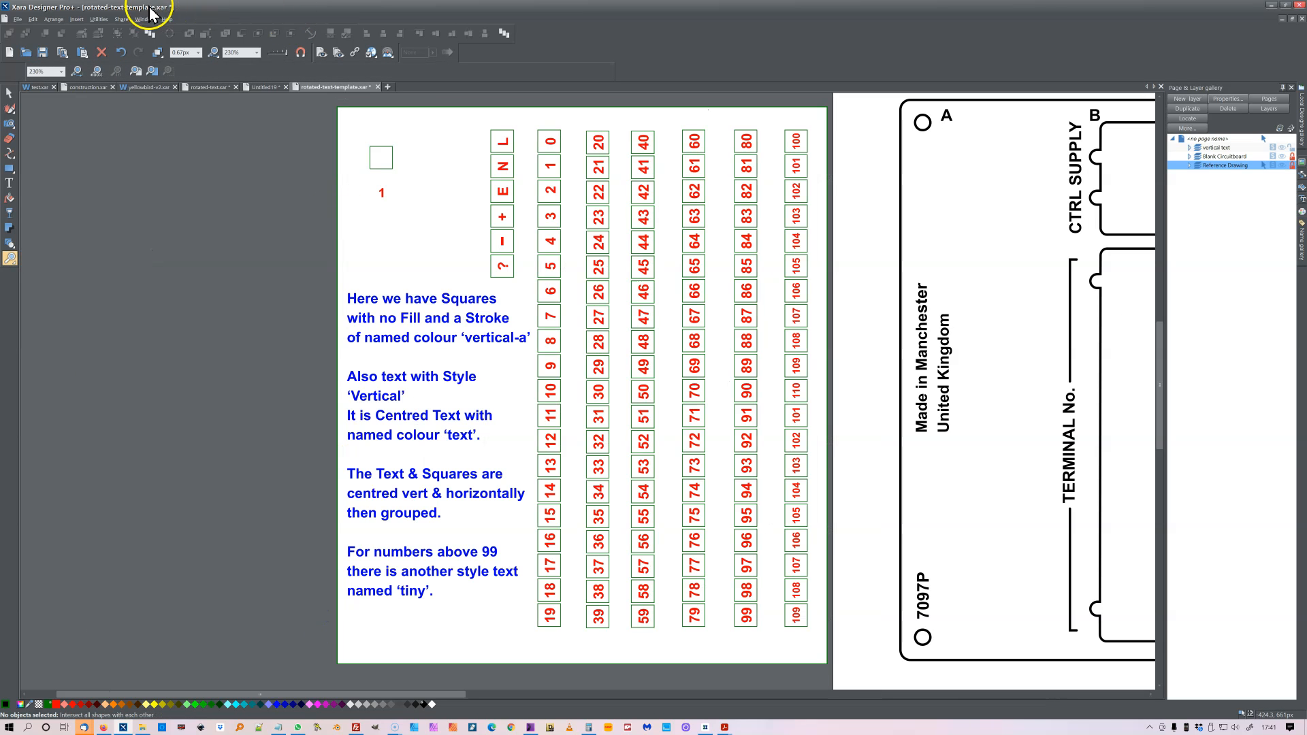
Examine the stroke colour of the template's empty square and the text formatting of the numeral 1 below it
left_click(9, 93)
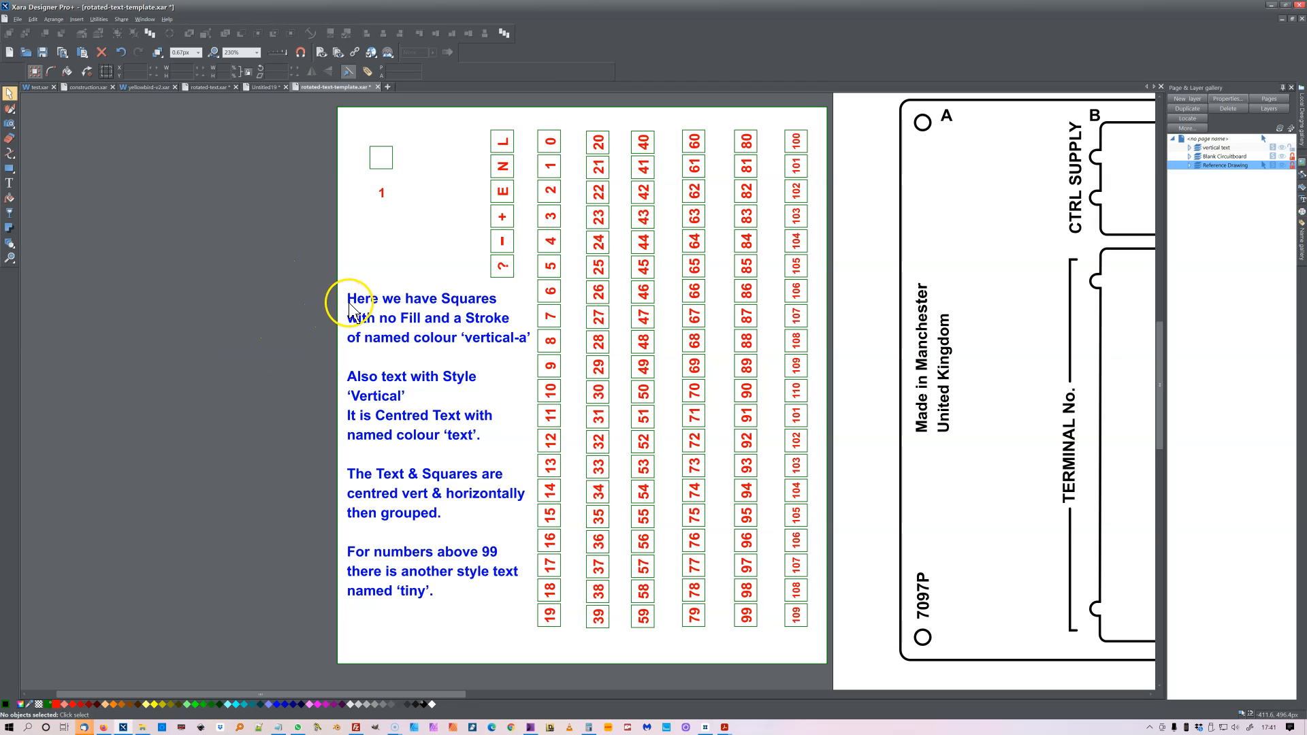
left_click(398, 173)
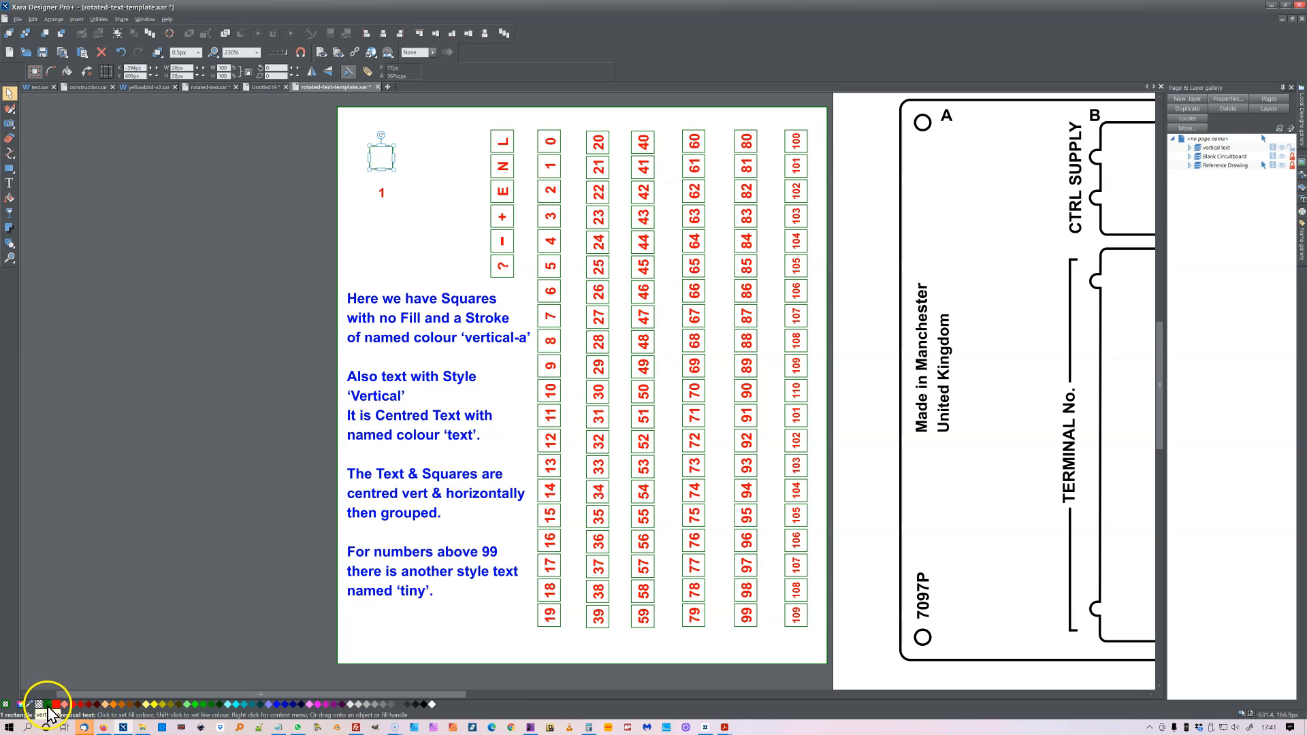
left_click(81, 636)
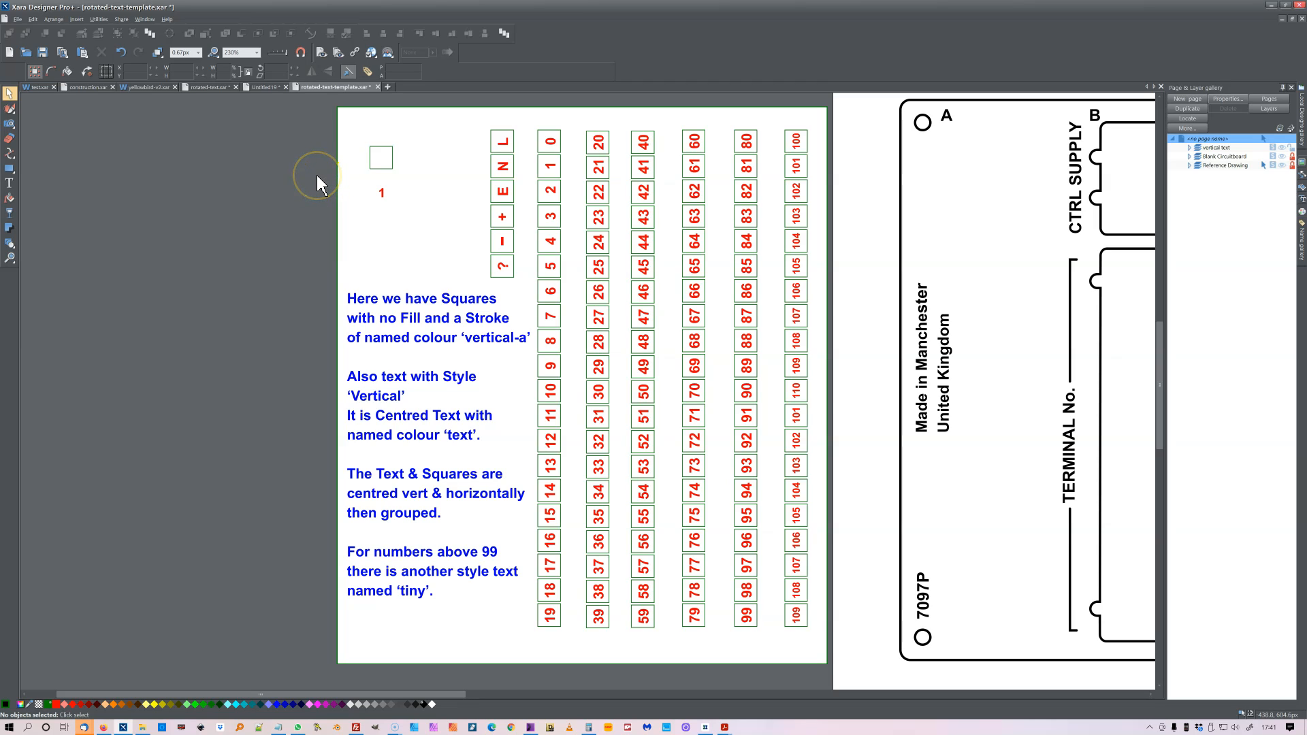
left_click(38, 136)
left_click_drag(322, 189, 430, 226)
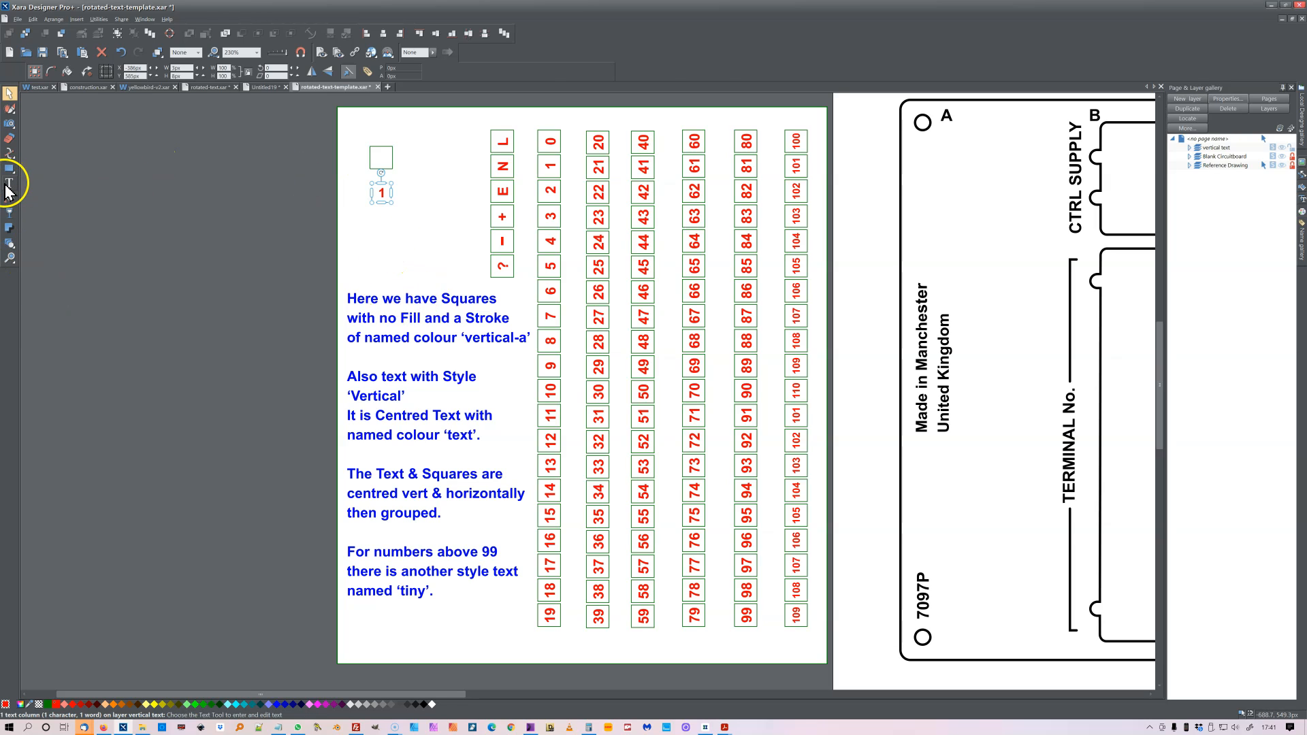
left_click(9, 183)
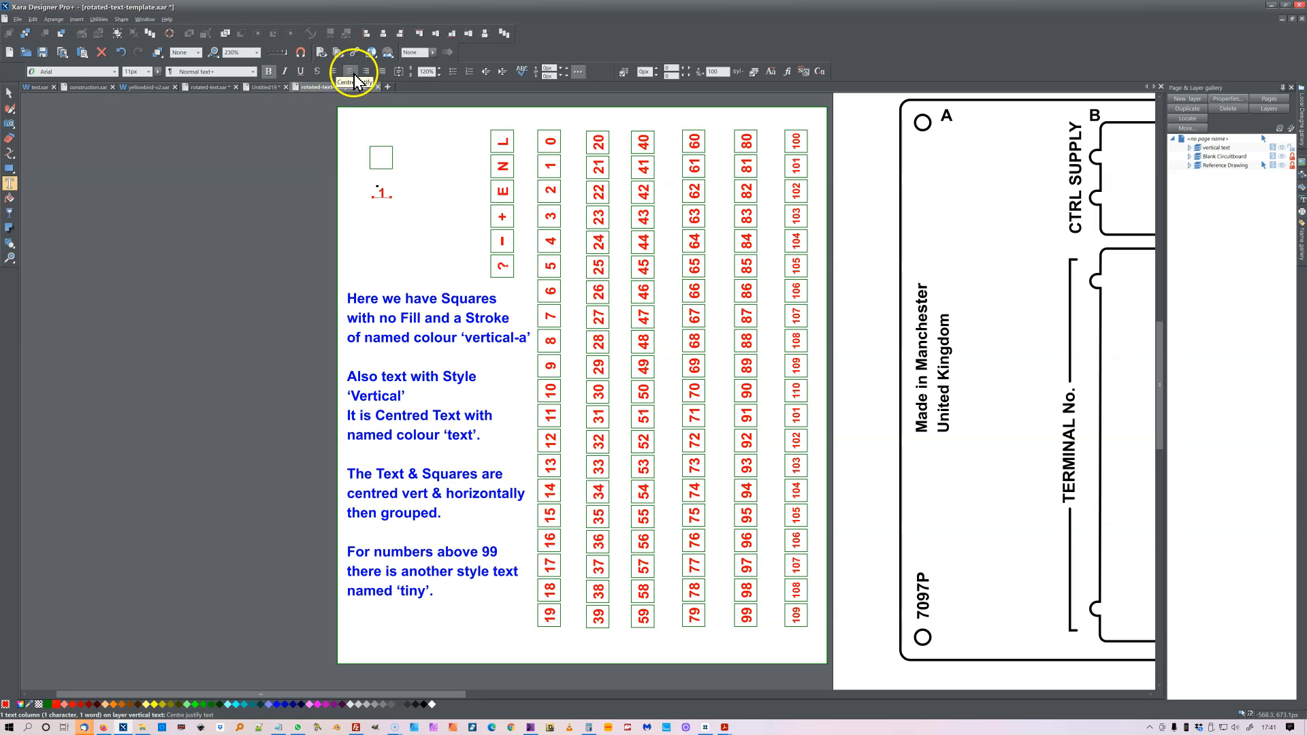
left_click(10, 97)
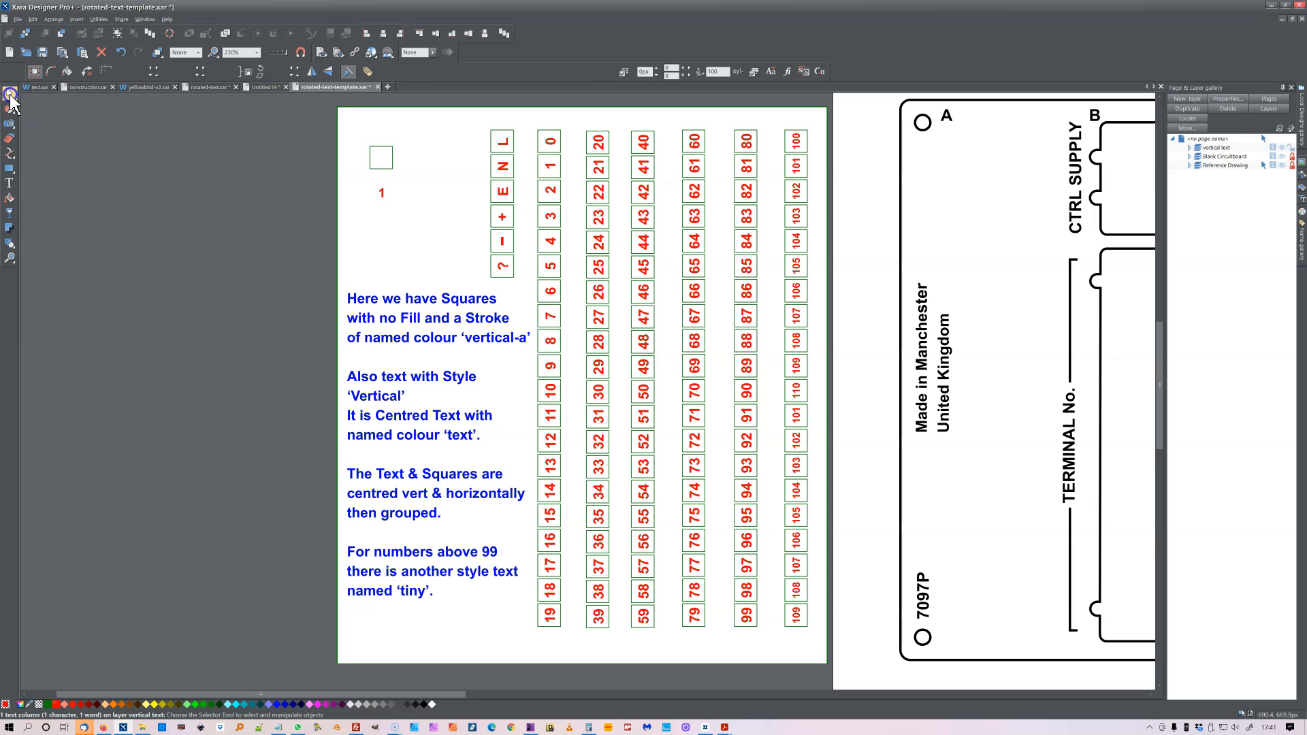
left_click(219, 137)
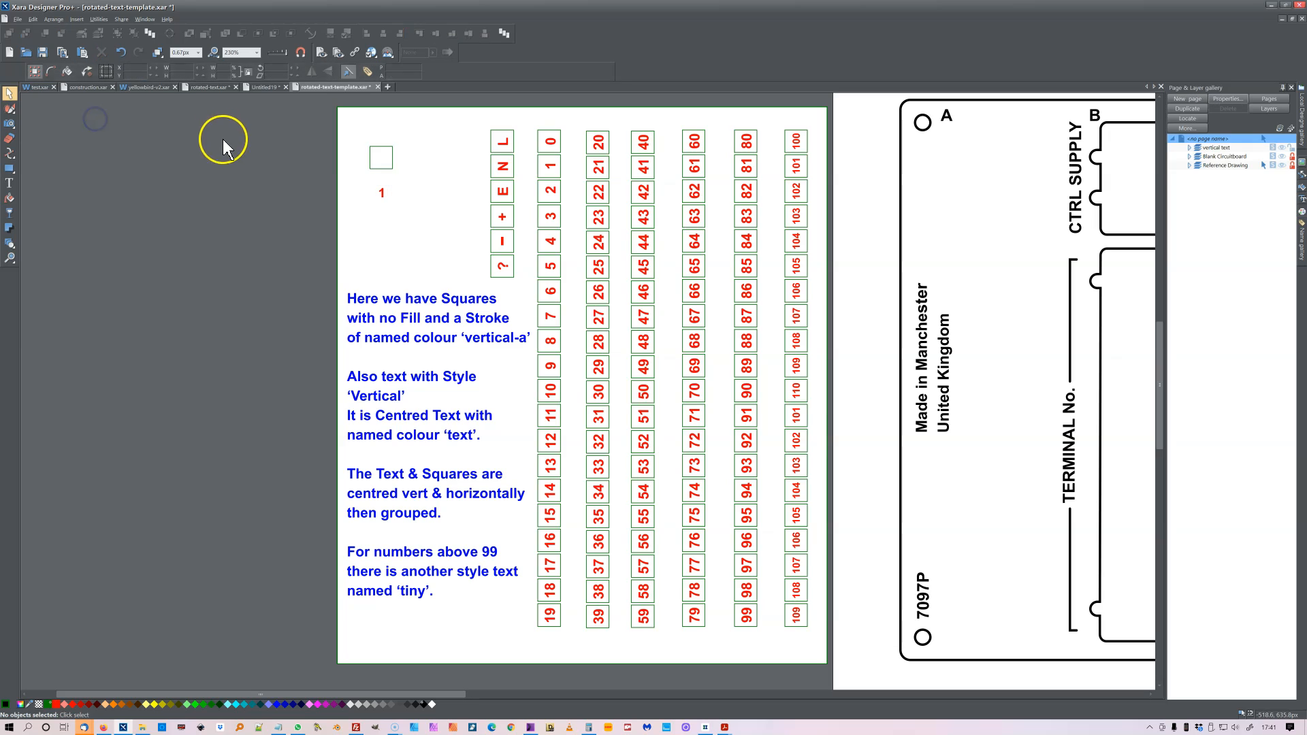
Move the numeral 1 into the empty square and centre both objects on each other horizontally and vertically
left_click(383, 193)
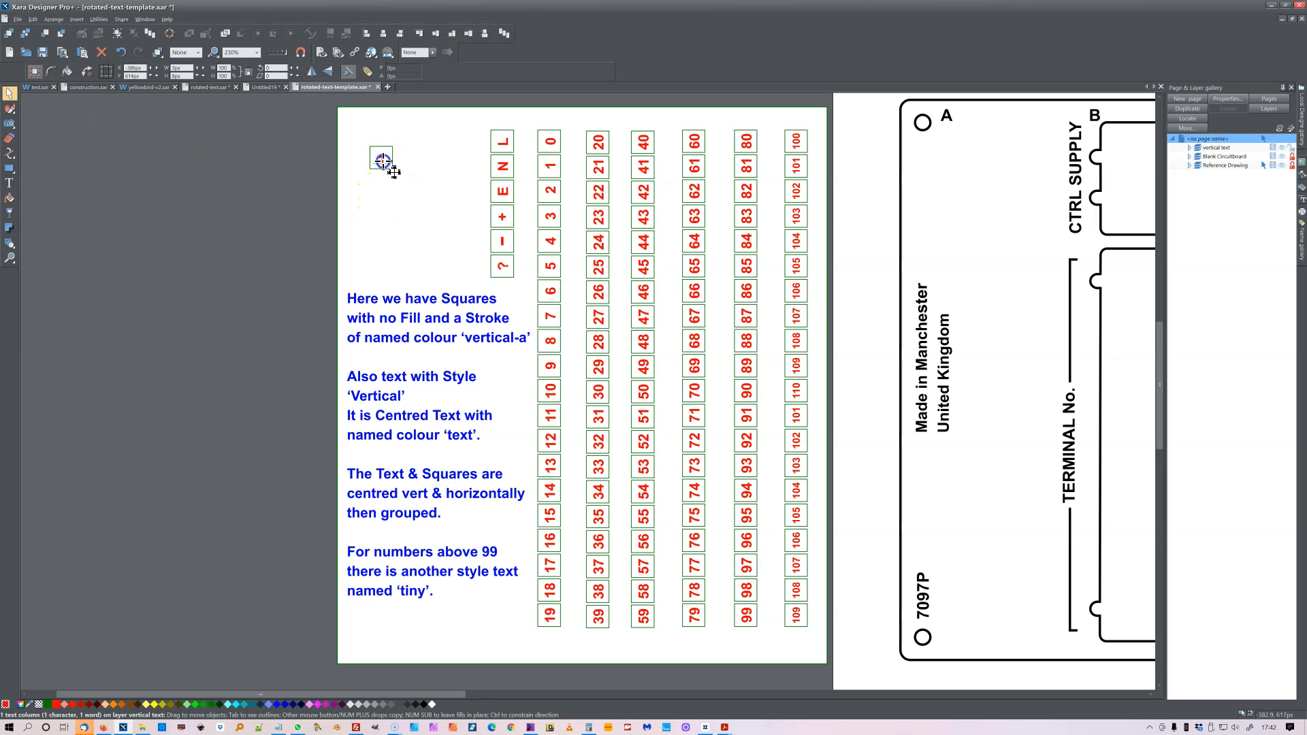
left_click_drag(339, 137, 409, 175)
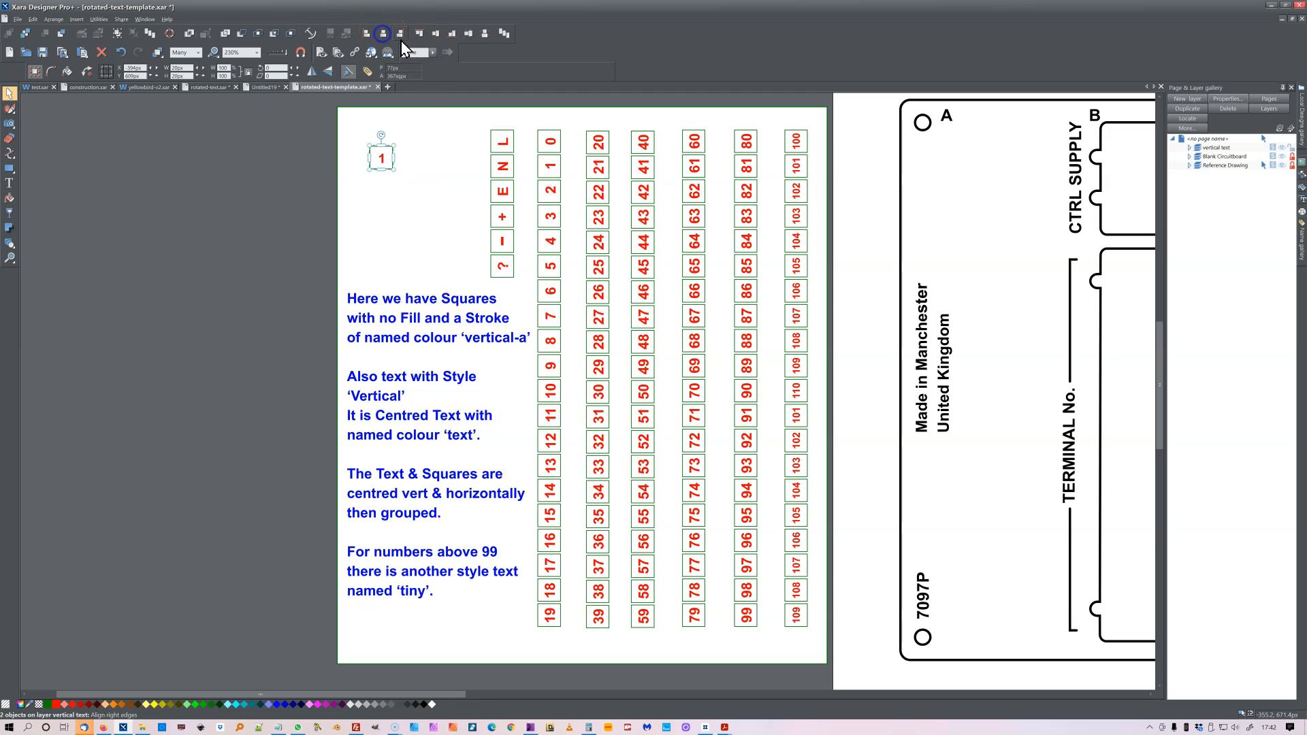
left_click(435, 34)
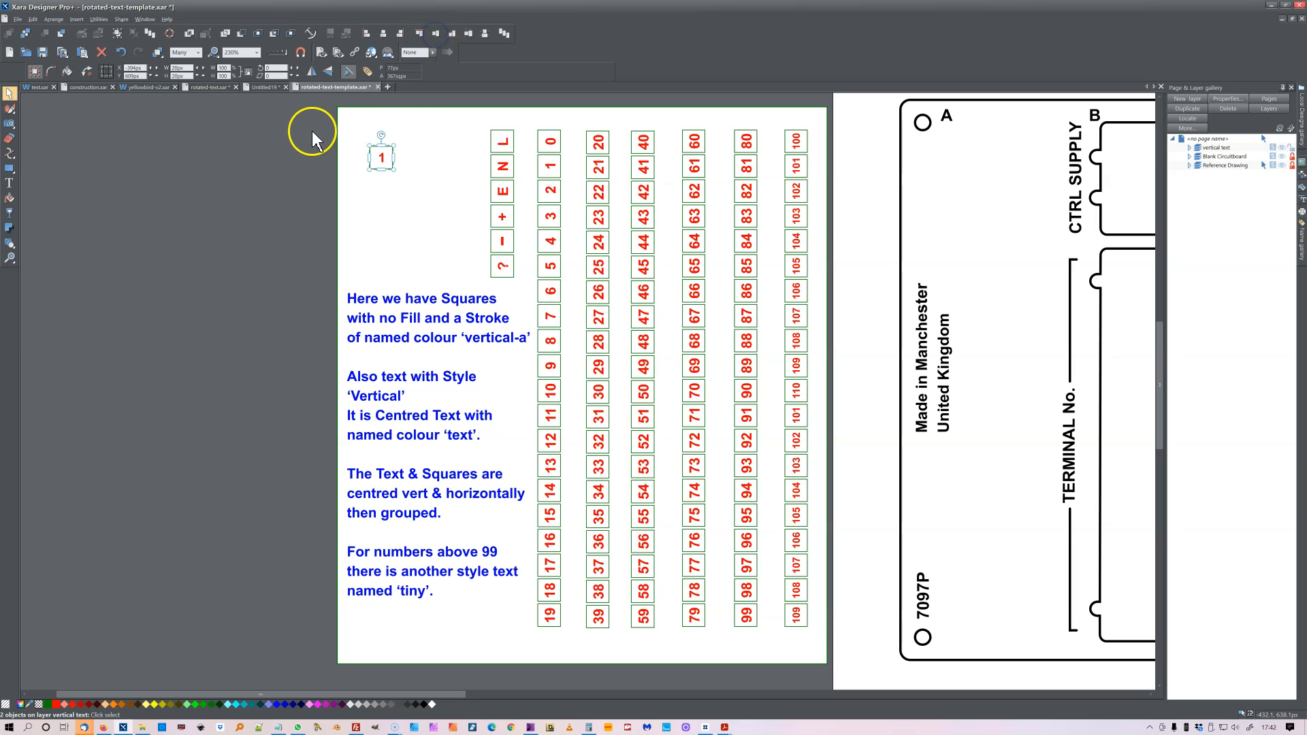
Group the numeral 1 with its square and rotate the group by 90 degrees
left_click(218, 195)
left_click(390, 163)
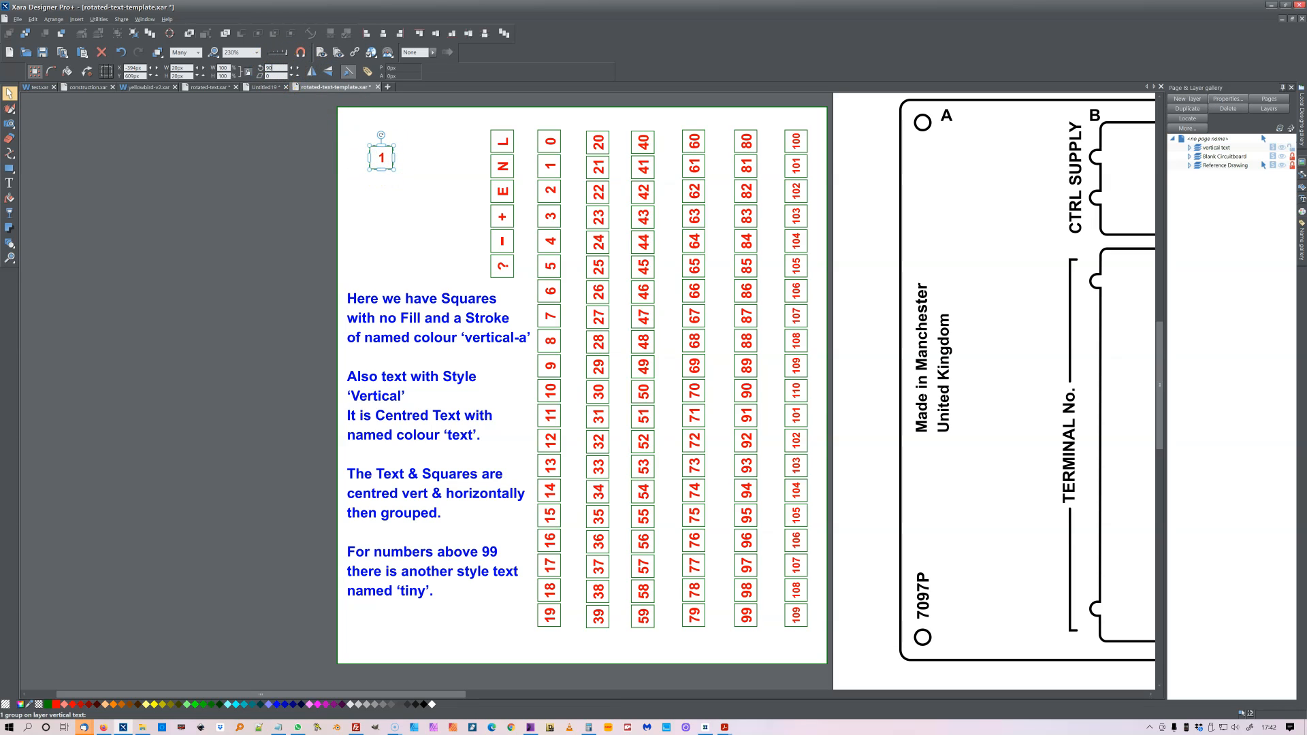
left_click(265, 204)
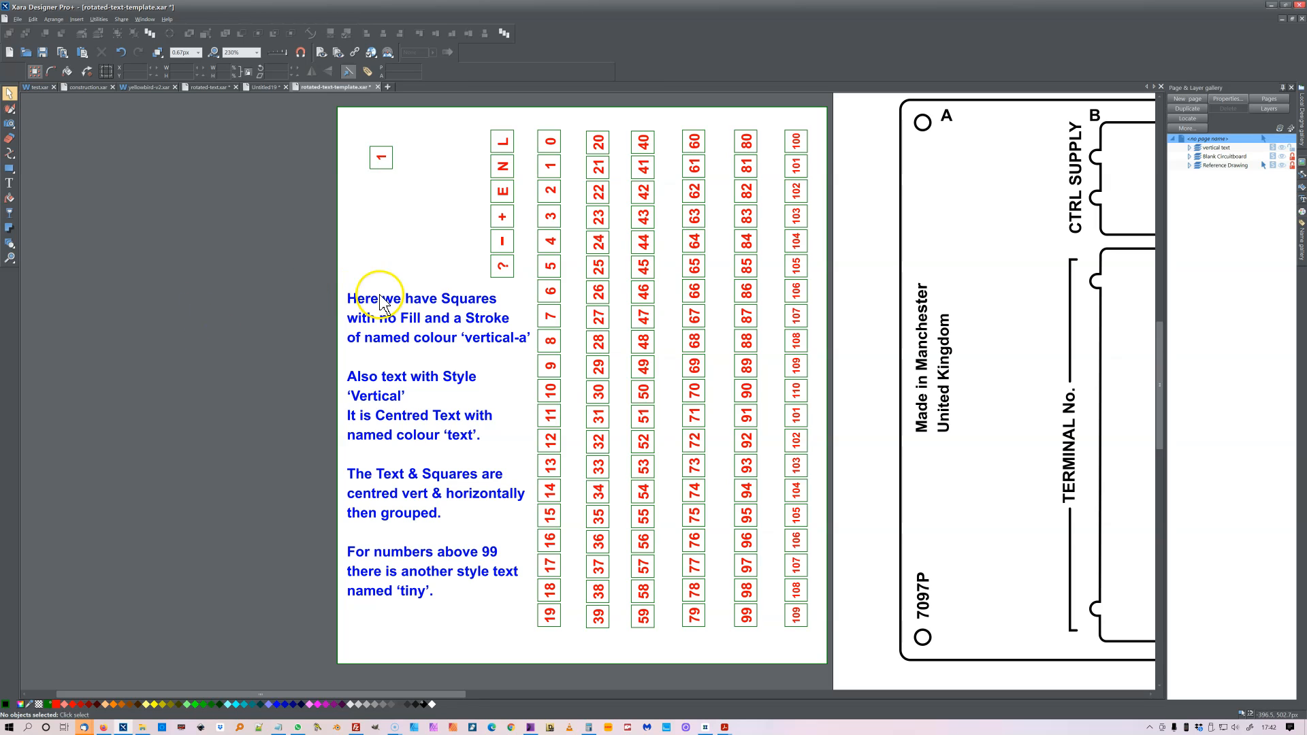
Examine the text style and named colour applied to the rotated 0 in the template's first number column
left_click(9, 182)
double_click(552, 143)
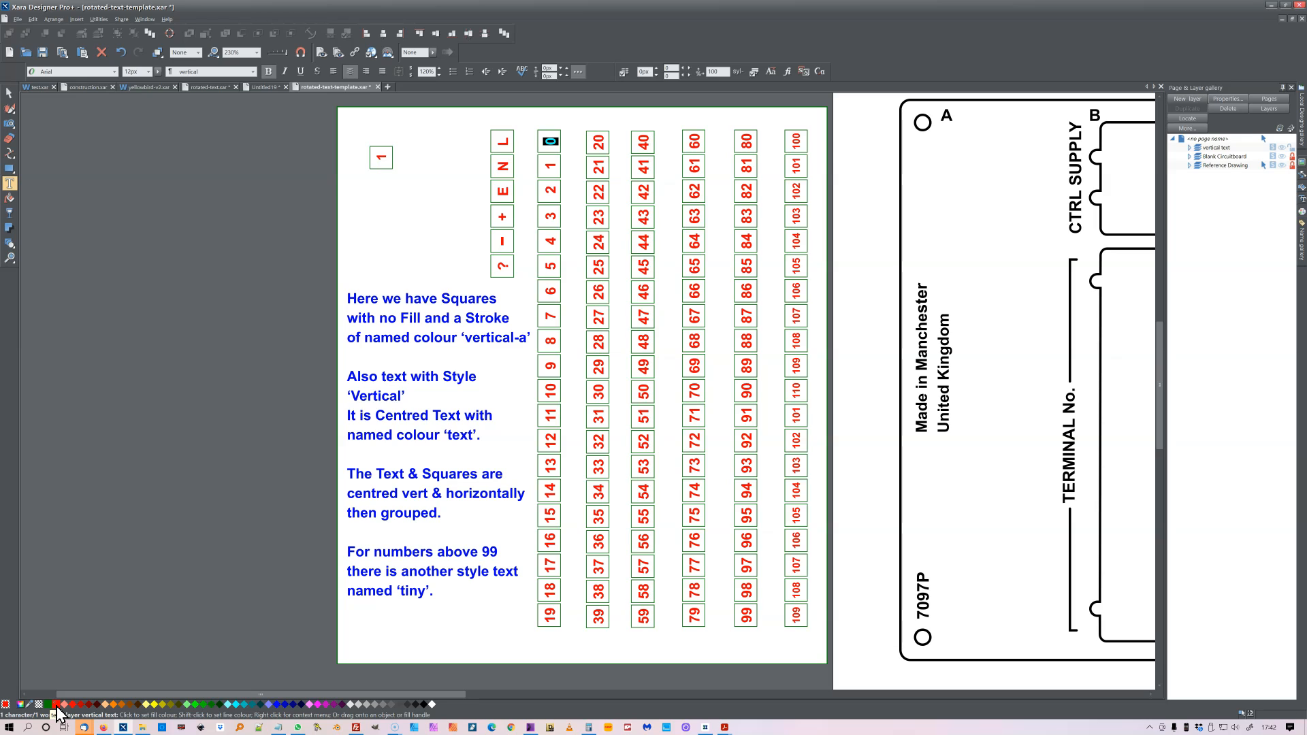
left_click(12, 97)
left_click(70, 136)
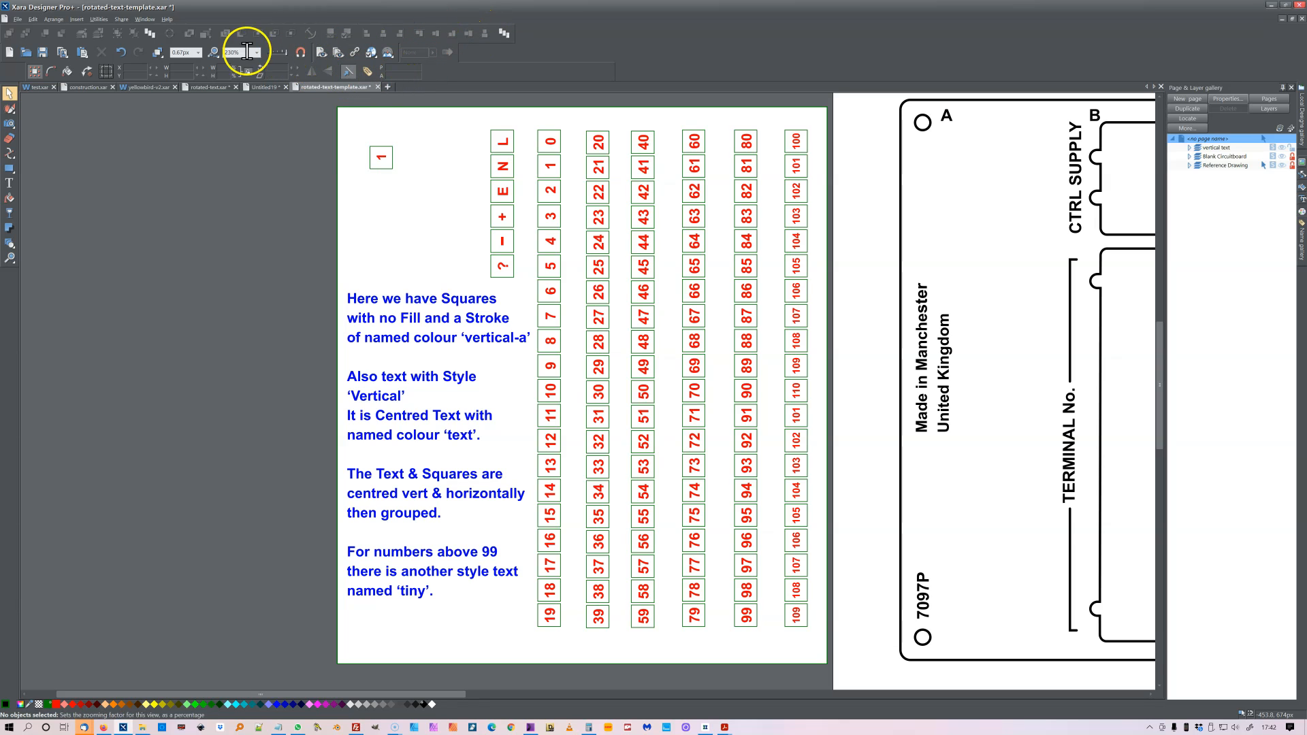
Clone the template's number groups 1 to 12 and place the copies beside the DIGITAL INPUT No. label on the blank circuit board
left_click(213, 54)
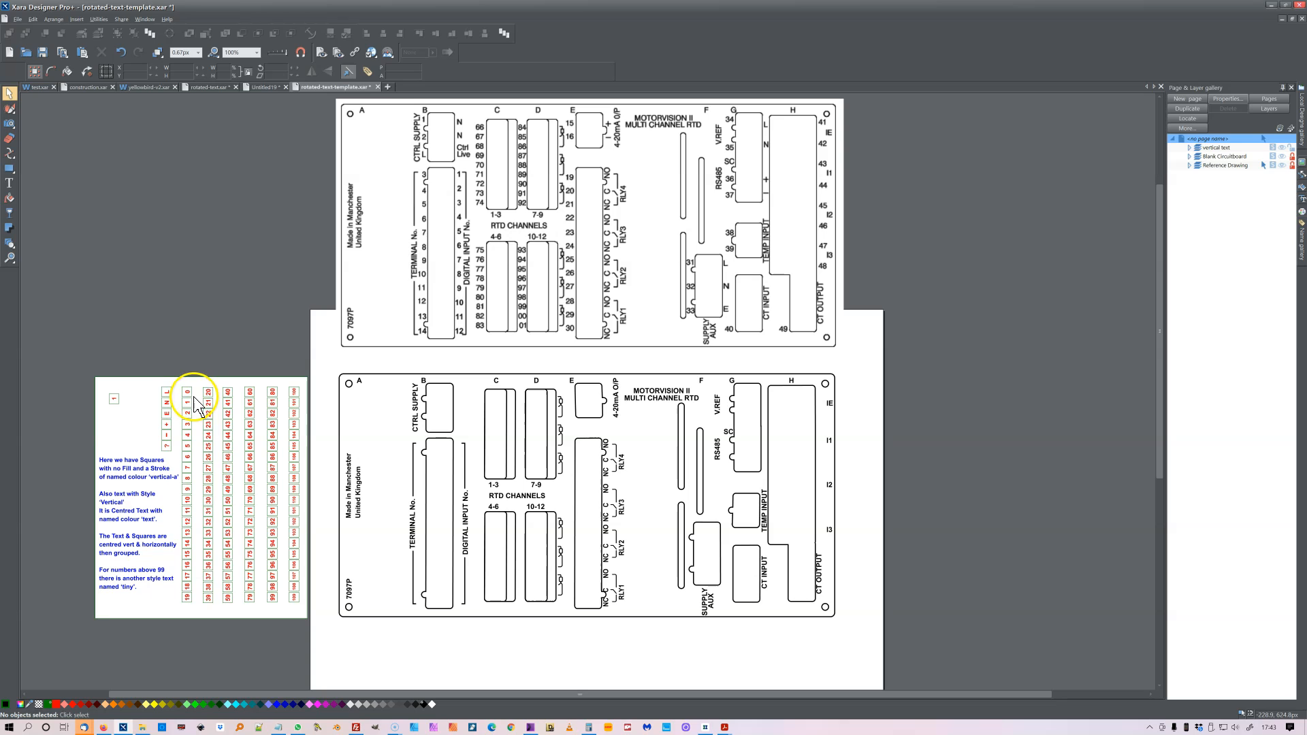
left_click_drag(195, 396, 176, 535)
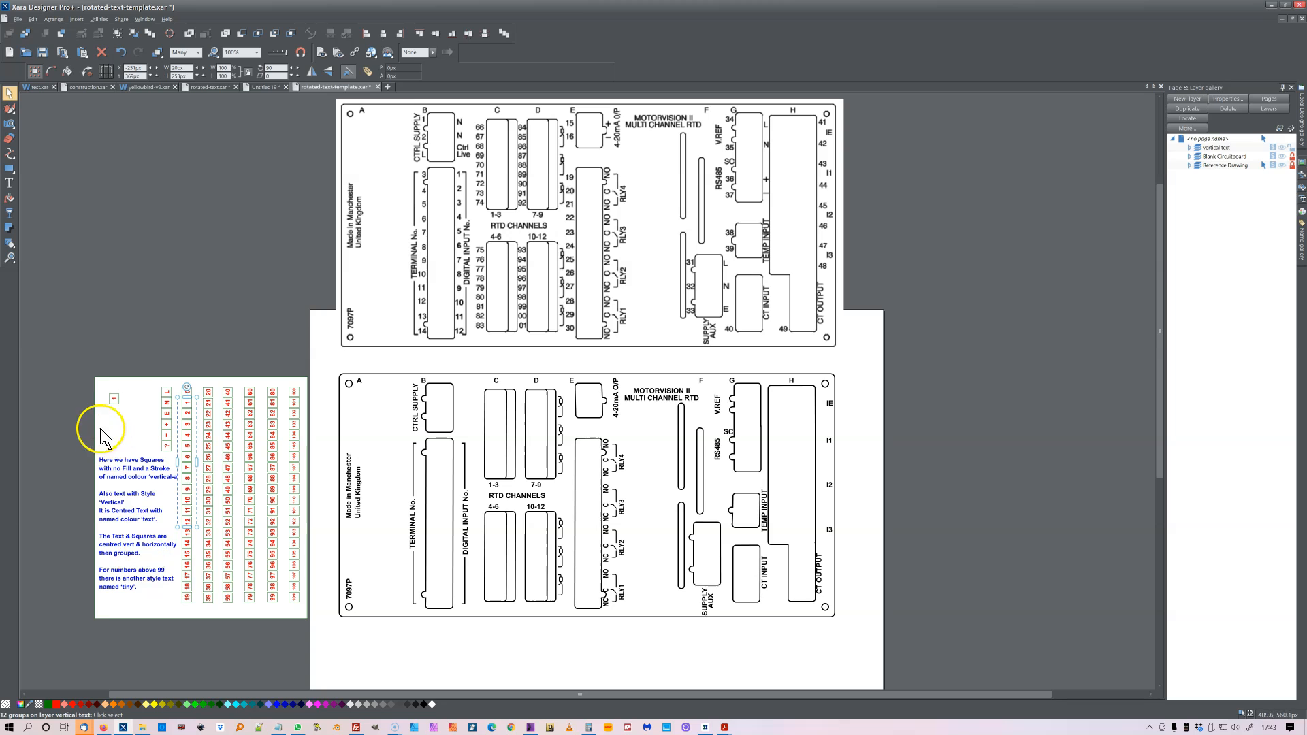
left_click_drag(166, 272, 439, 311)
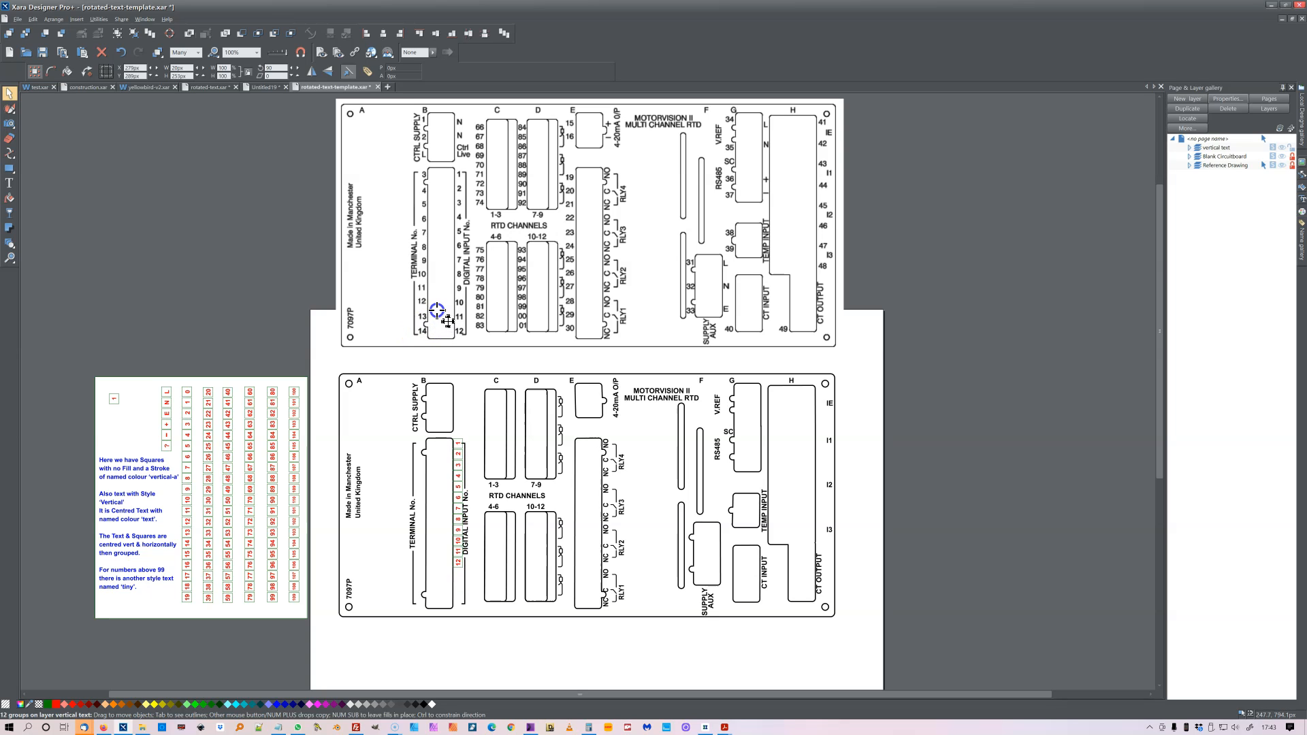
left_click_drag(437, 311, 437, 312)
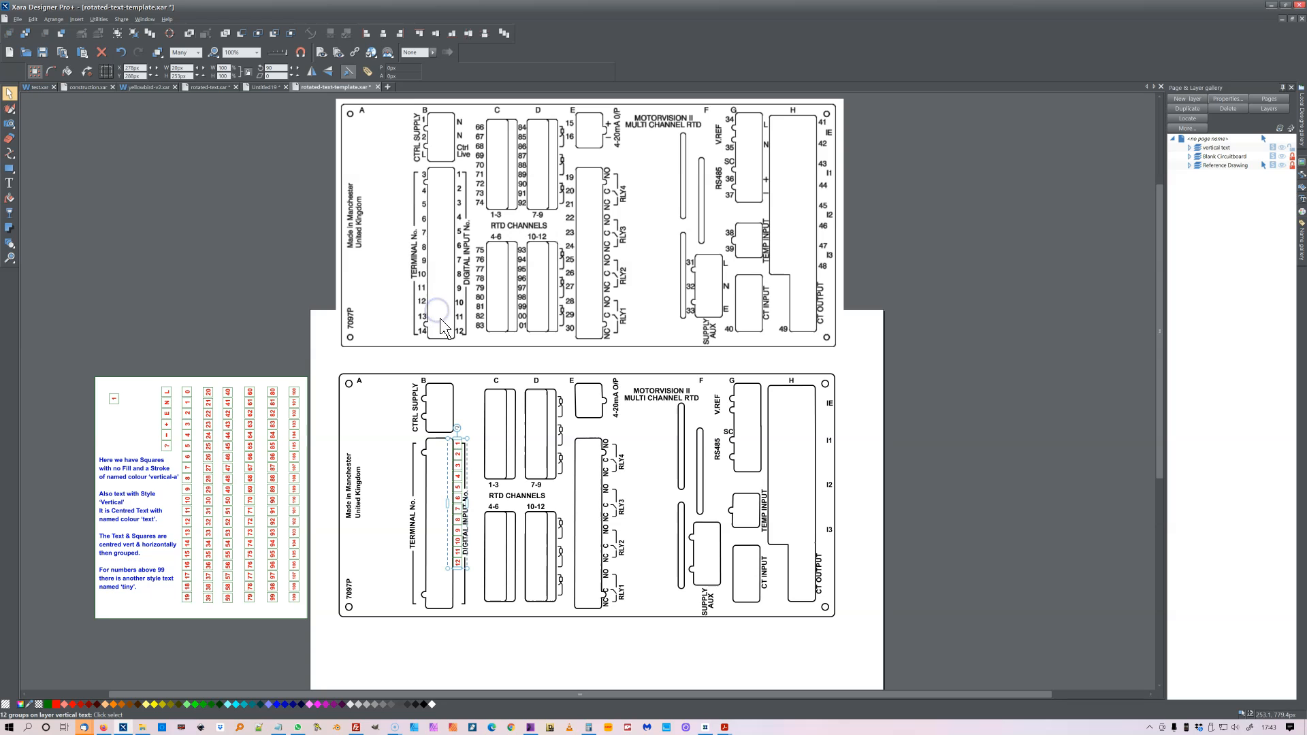
Move the 12 group down to the bottom end of the board's DIGITAL INPUT No. column
left_click(433, 633)
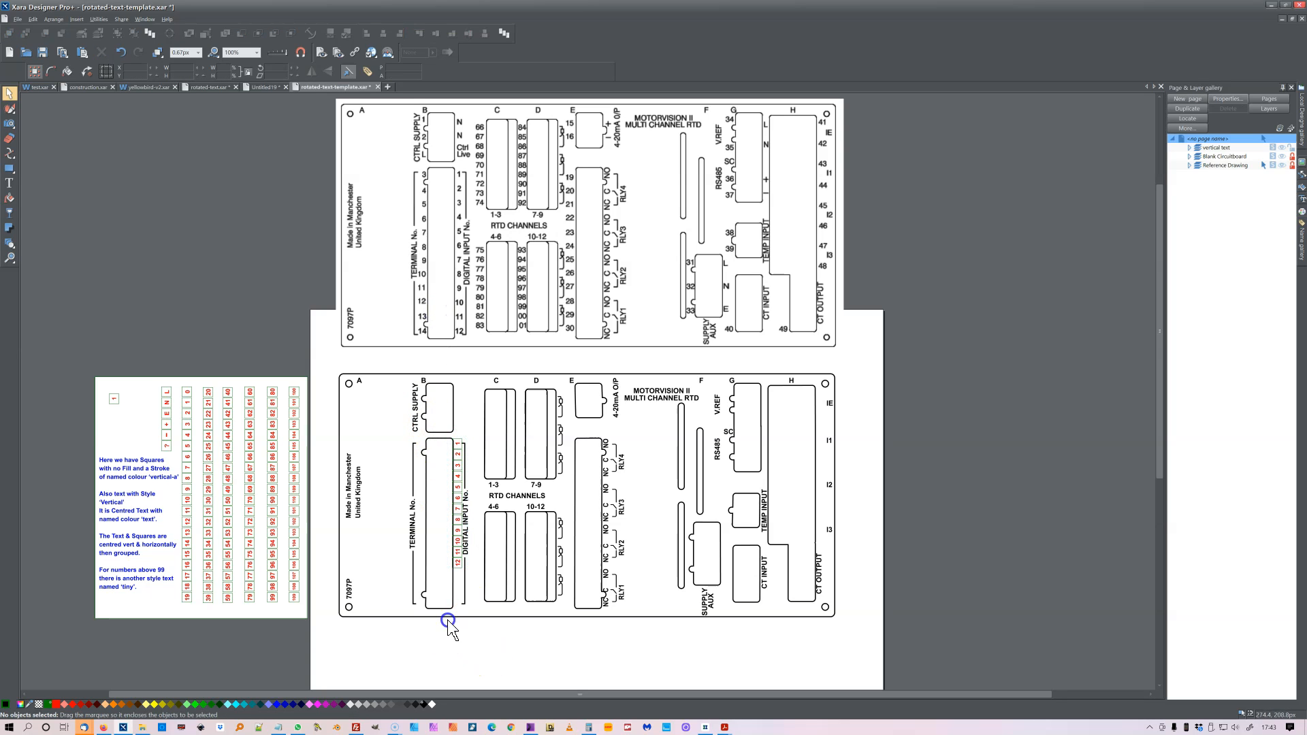
left_click(459, 567)
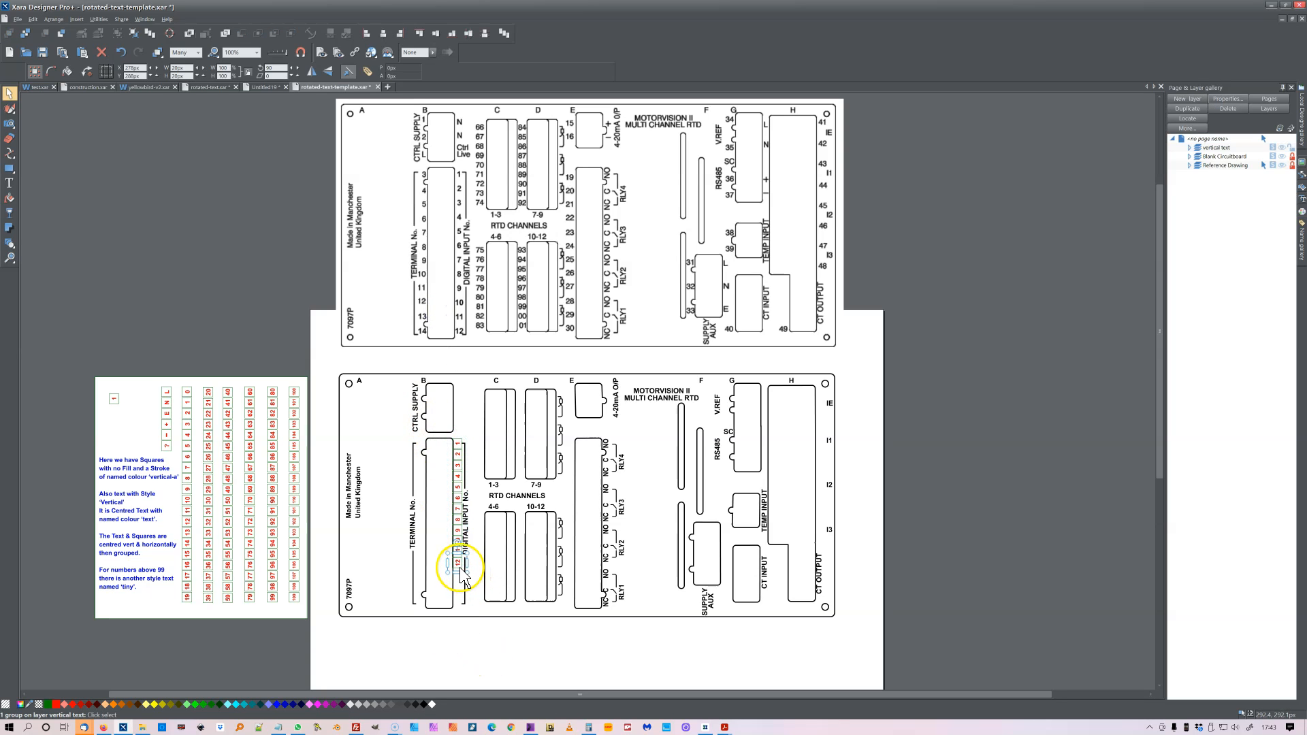
left_click_drag(463, 575, 468, 431)
Align number groups 1 to 12 centrally in the horizontal direction and distribute them equi-spaced vertically within the selection bounds
left_click(455, 633)
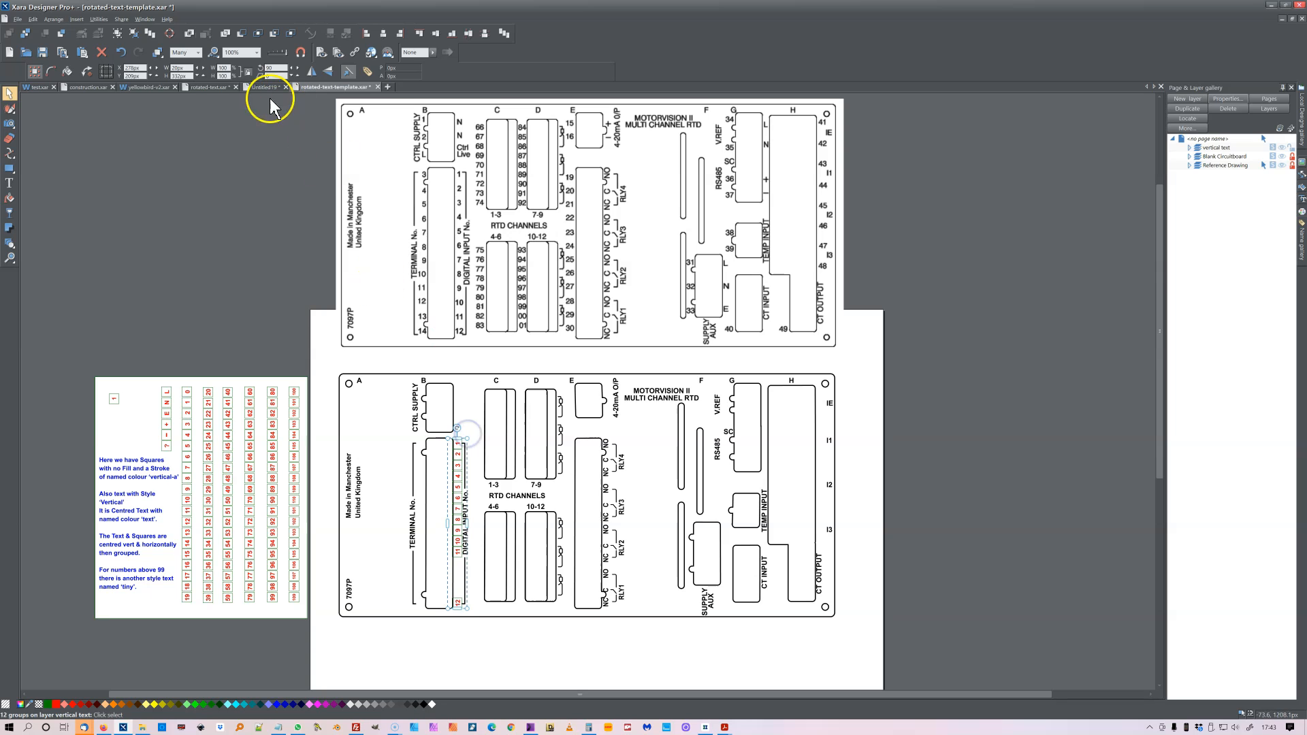
left_click(53, 19)
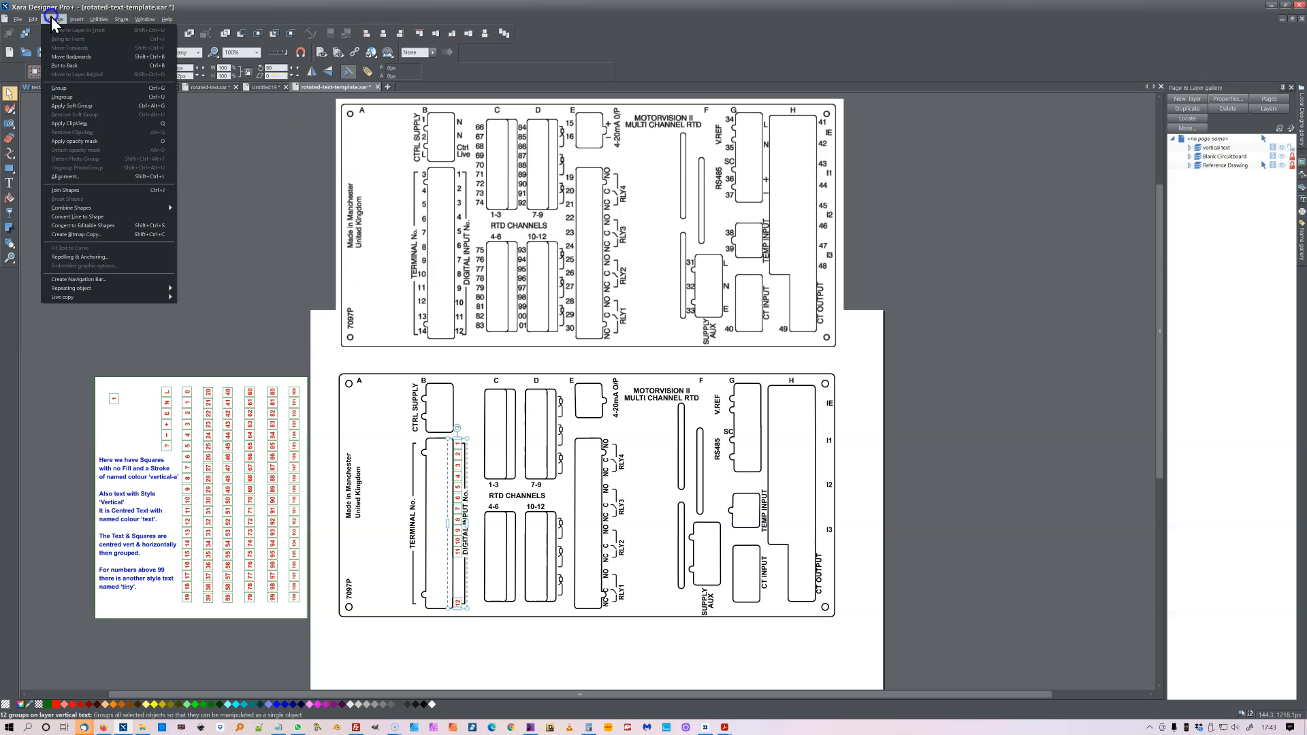
left_click(69, 177)
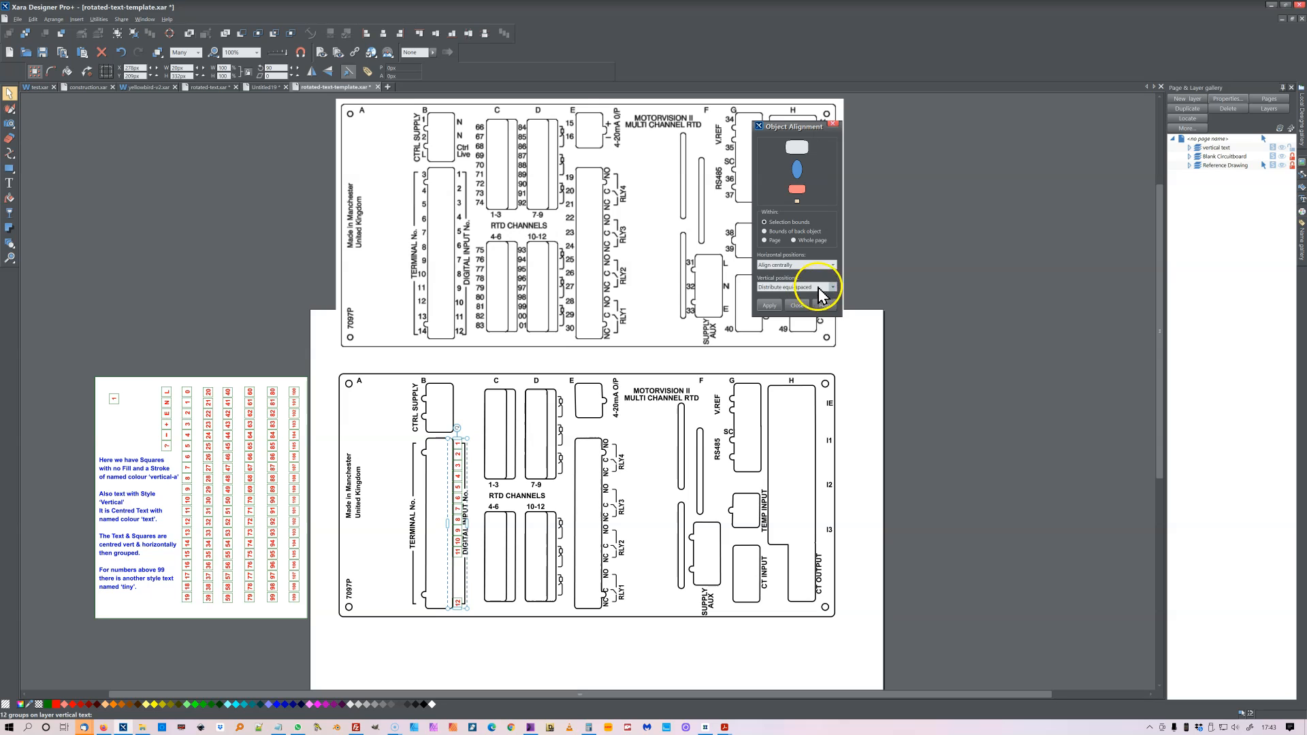
left_click(775, 305)
left_click(924, 345)
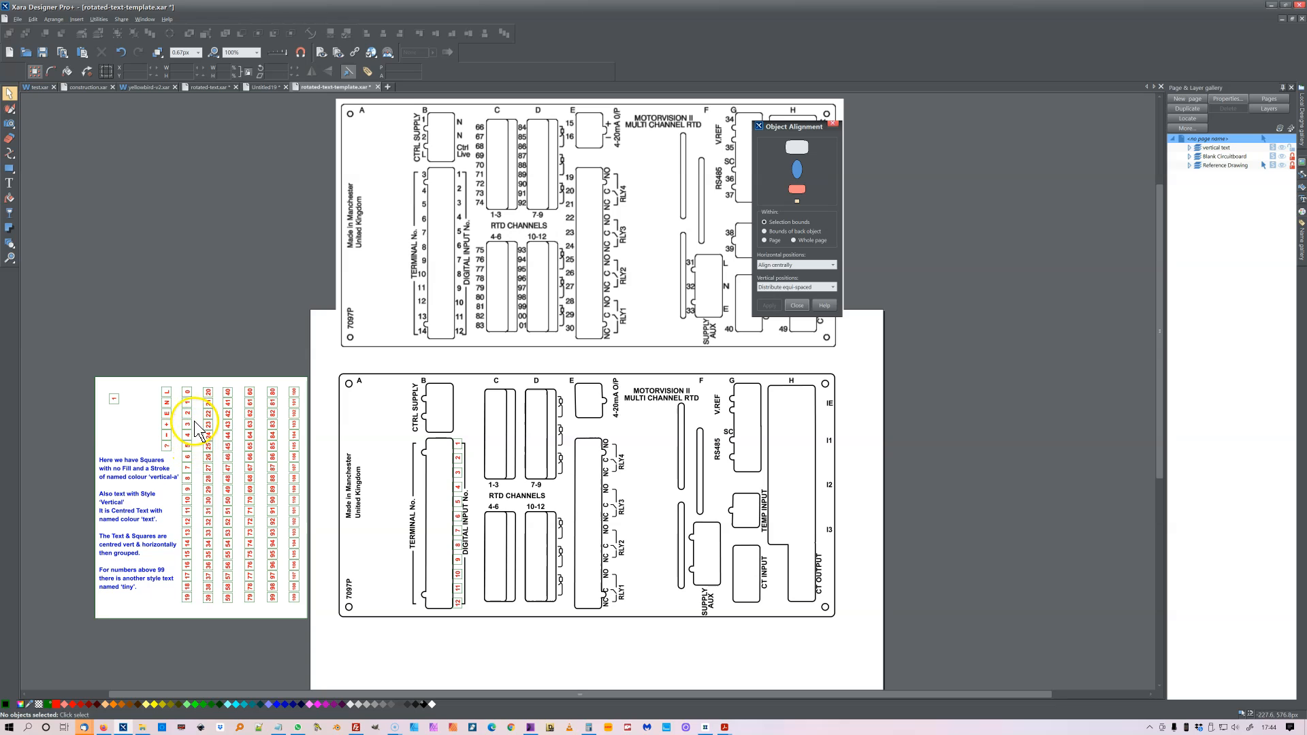
Select number groups 3 to 14 in the template's first column and clone them
left_click_drag(187, 433, 187, 435)
left_click_drag(179, 524, 176, 556)
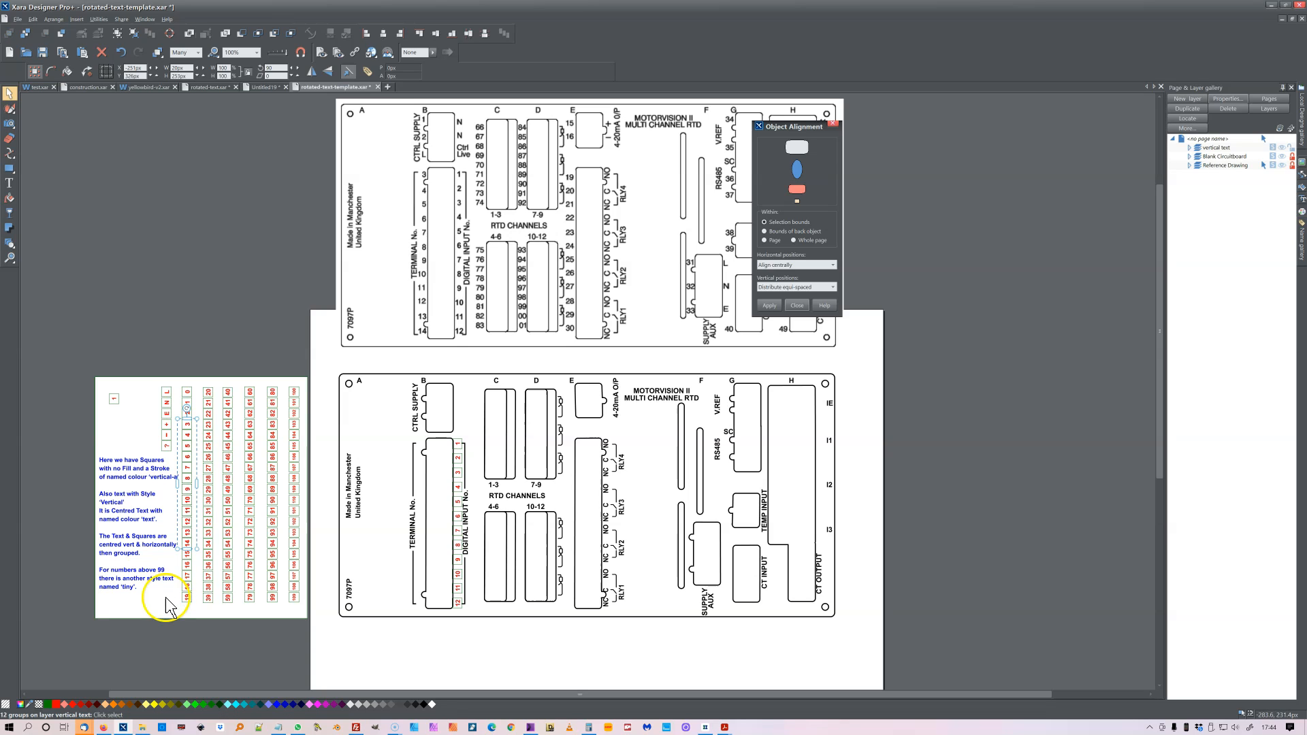
left_click_drag(165, 348, 223, 324)
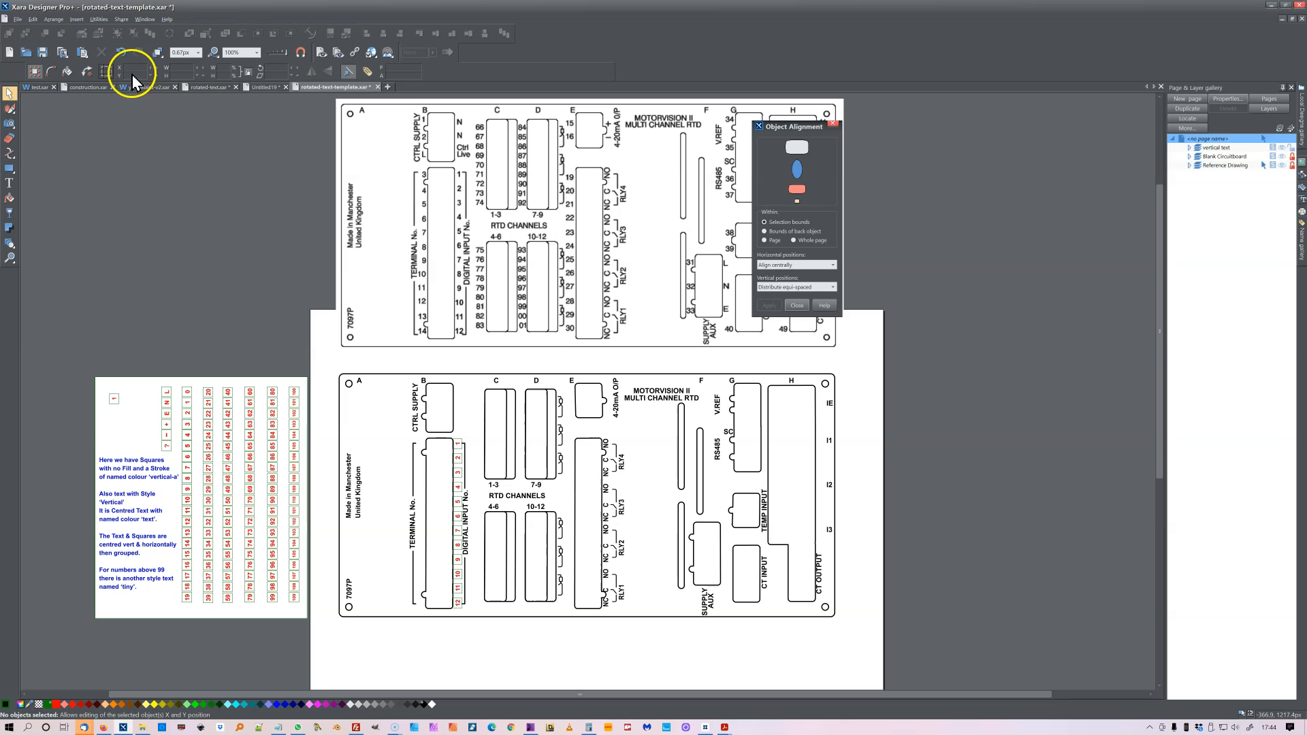
Undo and redo the clone of number groups 3 to 14 to reselect the copies, and place them beside the blank board's TERMINAL No. label
left_click(32, 19)
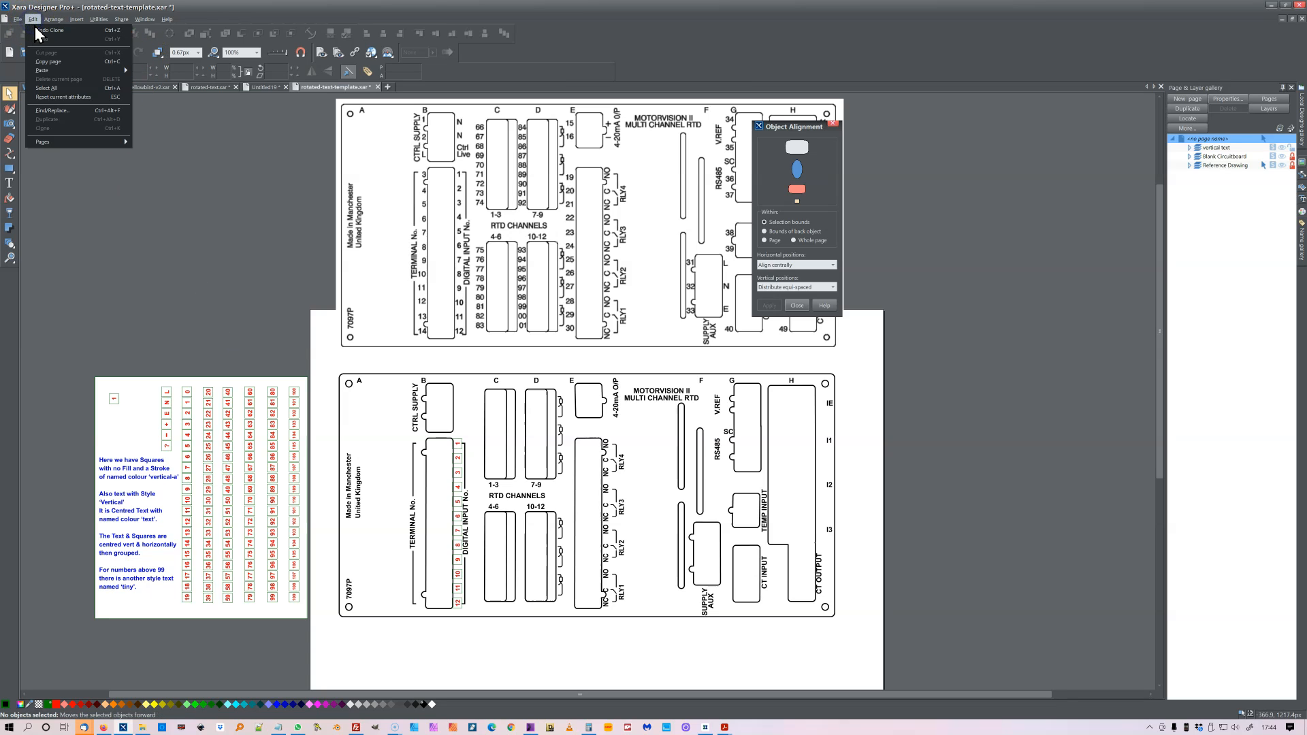
left_click(49, 30)
left_click(32, 19)
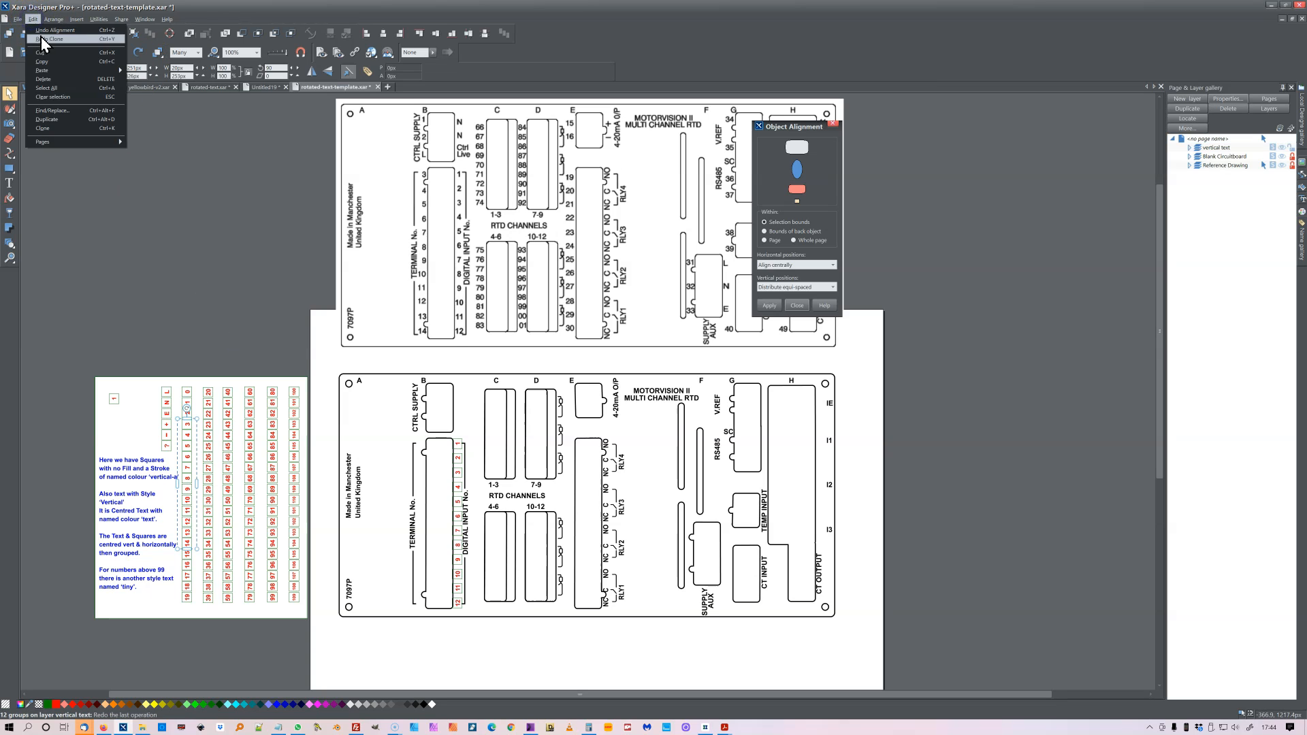
left_click(41, 39)
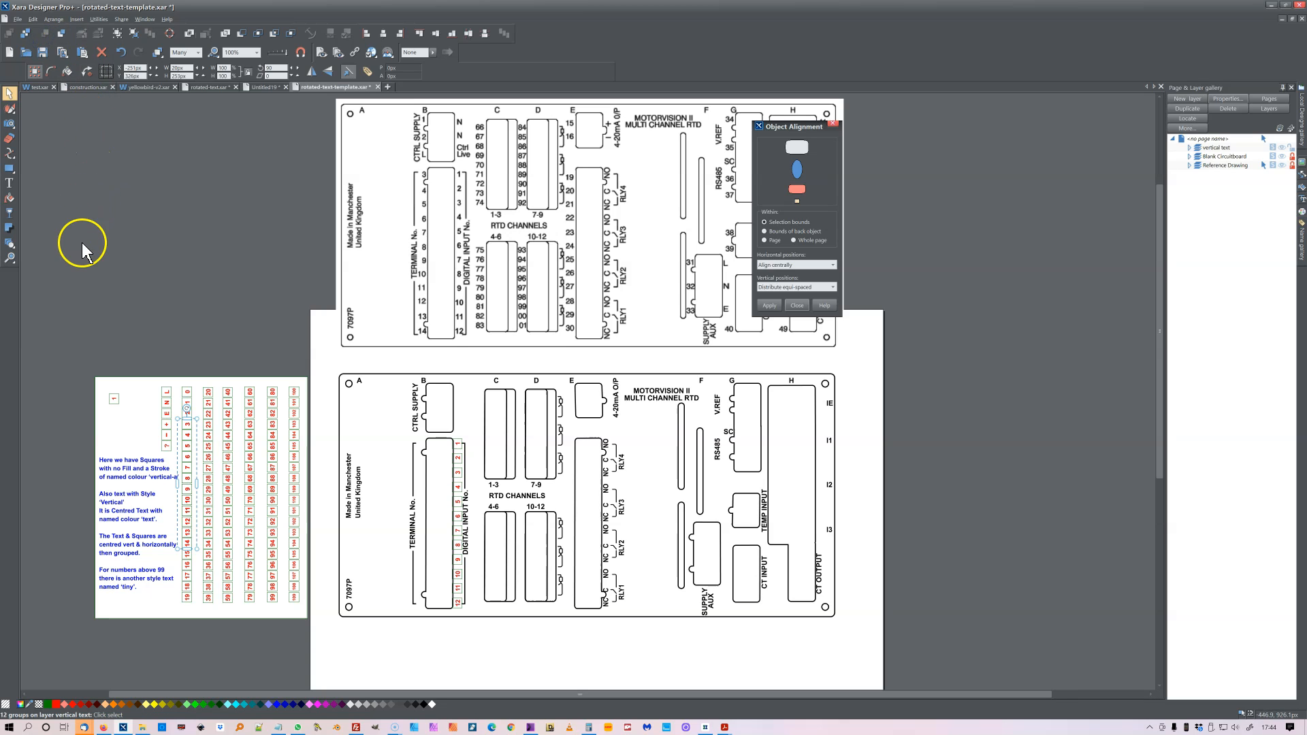
left_click_drag(191, 425, 424, 444)
left_click(377, 573)
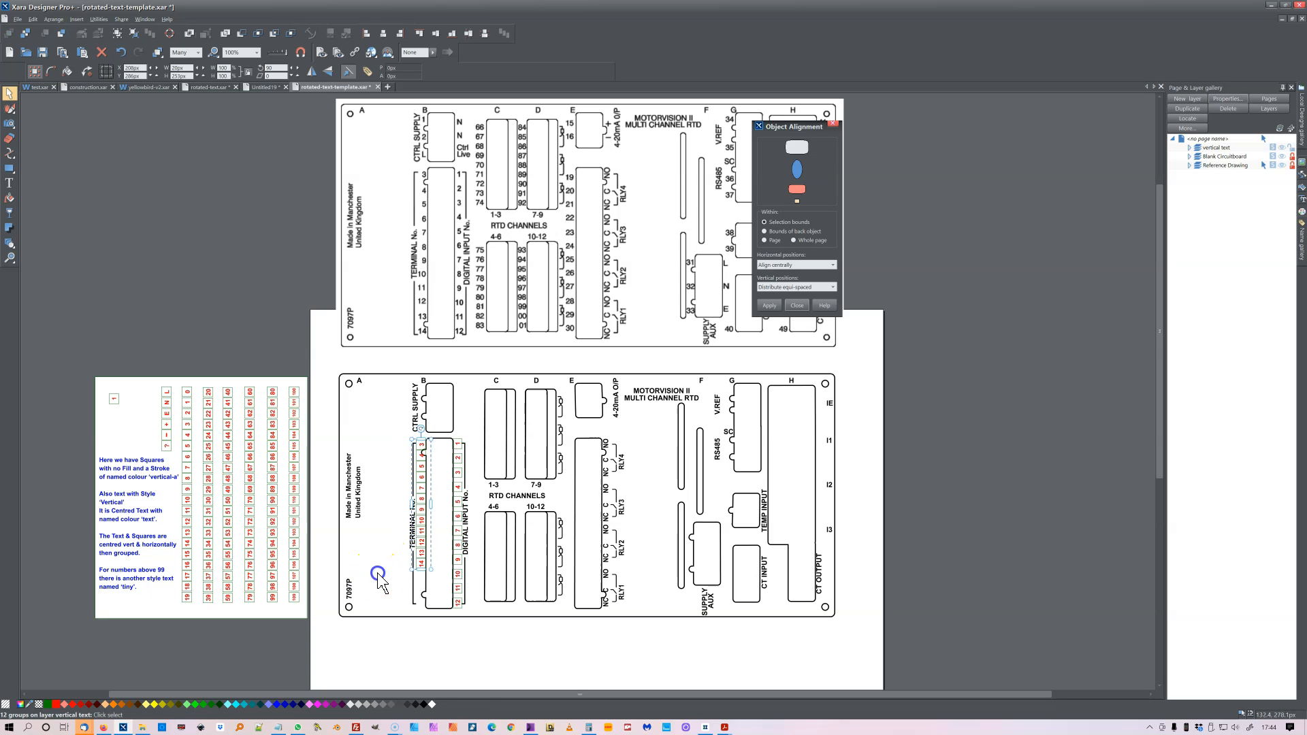
Move the 14 group to the bottom end of the TERMINAL No. column and distribute groups 3 to 14 centrally aligned and vertically equi-spaced
left_click(421, 566)
left_click_drag(422, 571, 437, 439)
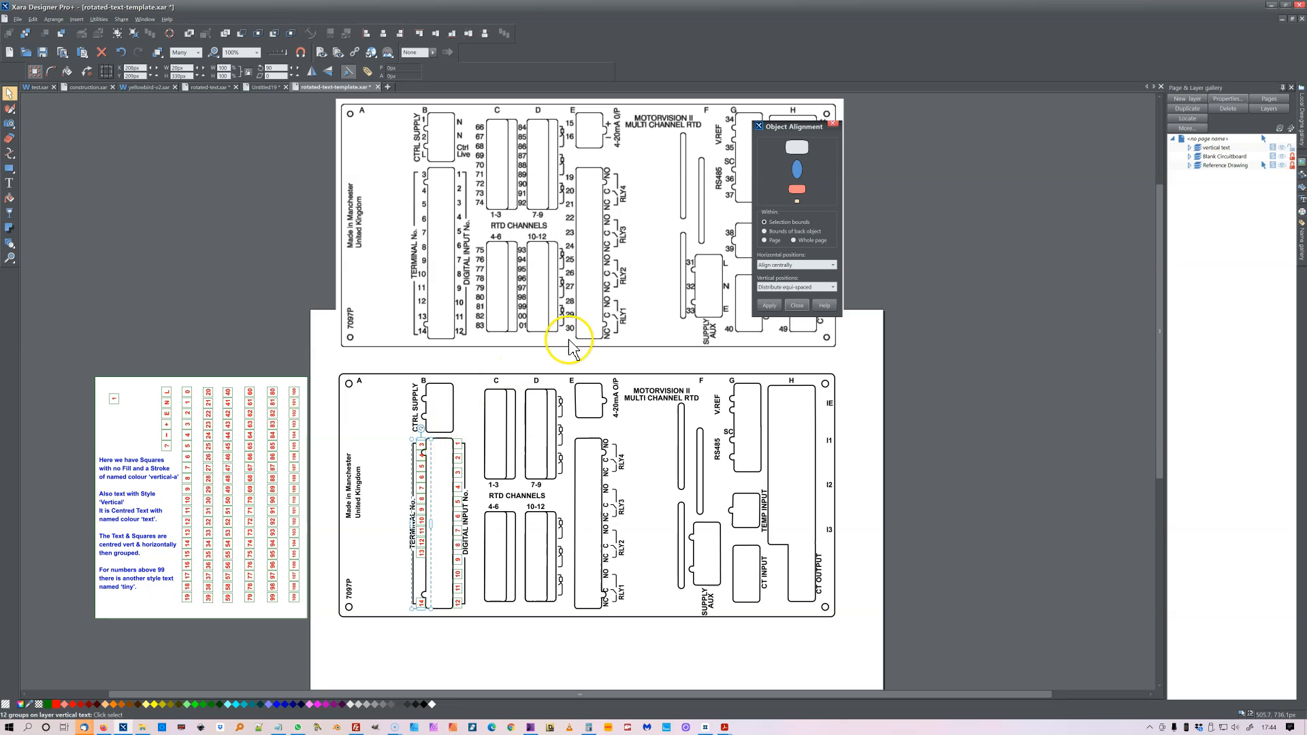
left_click(768, 305)
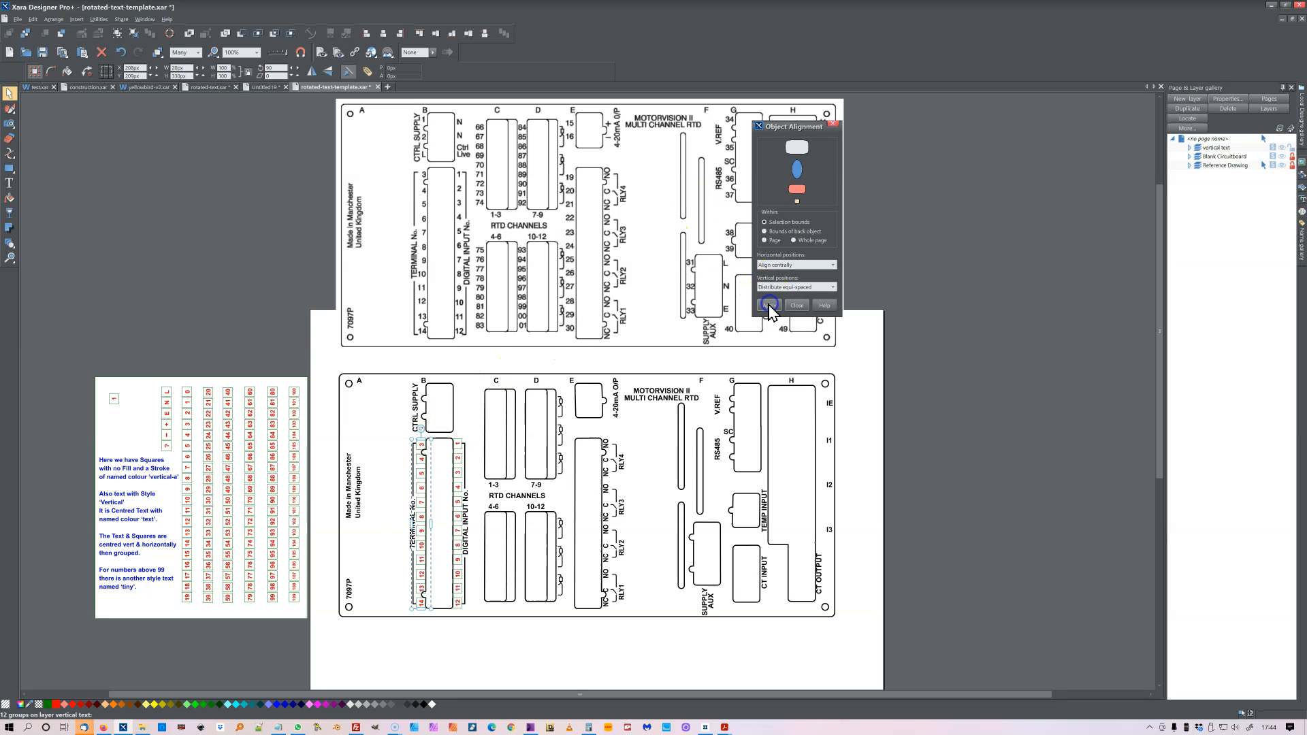
left_click(248, 309)
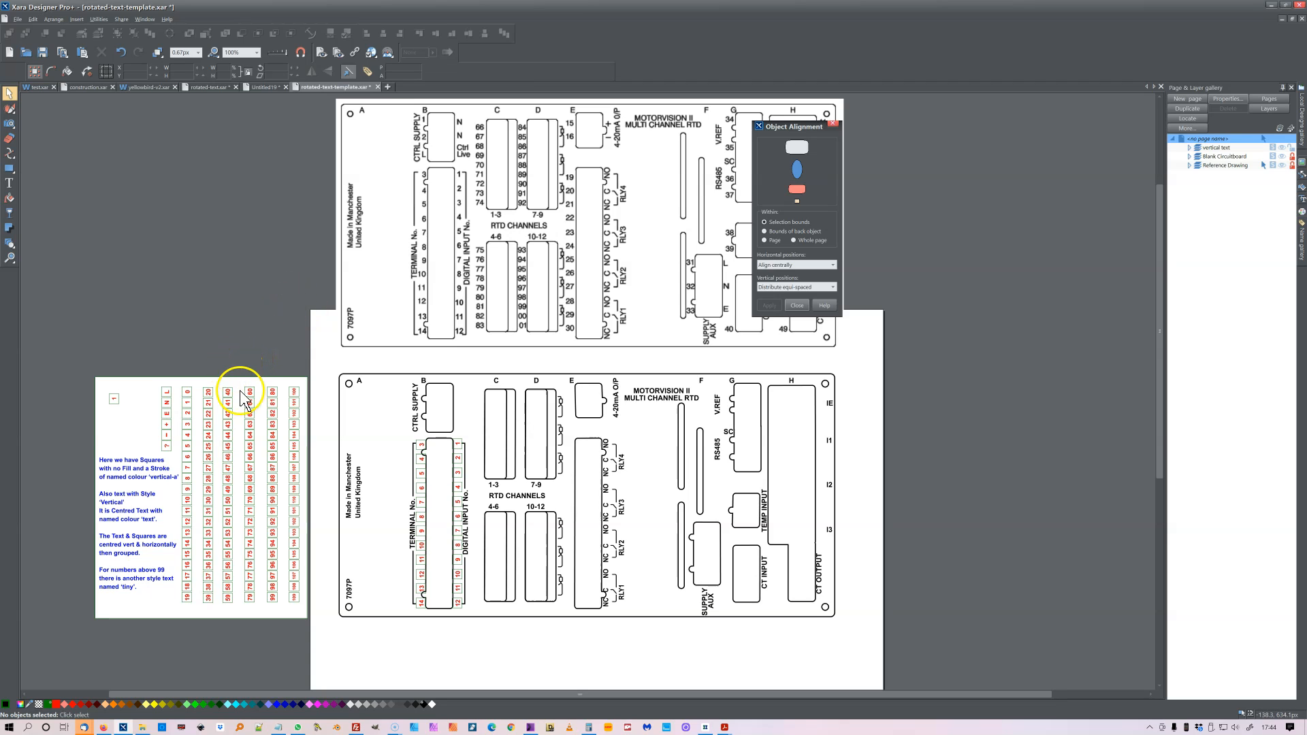
Clone the template's number groups 66 to 74 and place the copies beside the 1-3 RTD CHANNELS connector on the blank board
left_click_drag(264, 458, 242, 545)
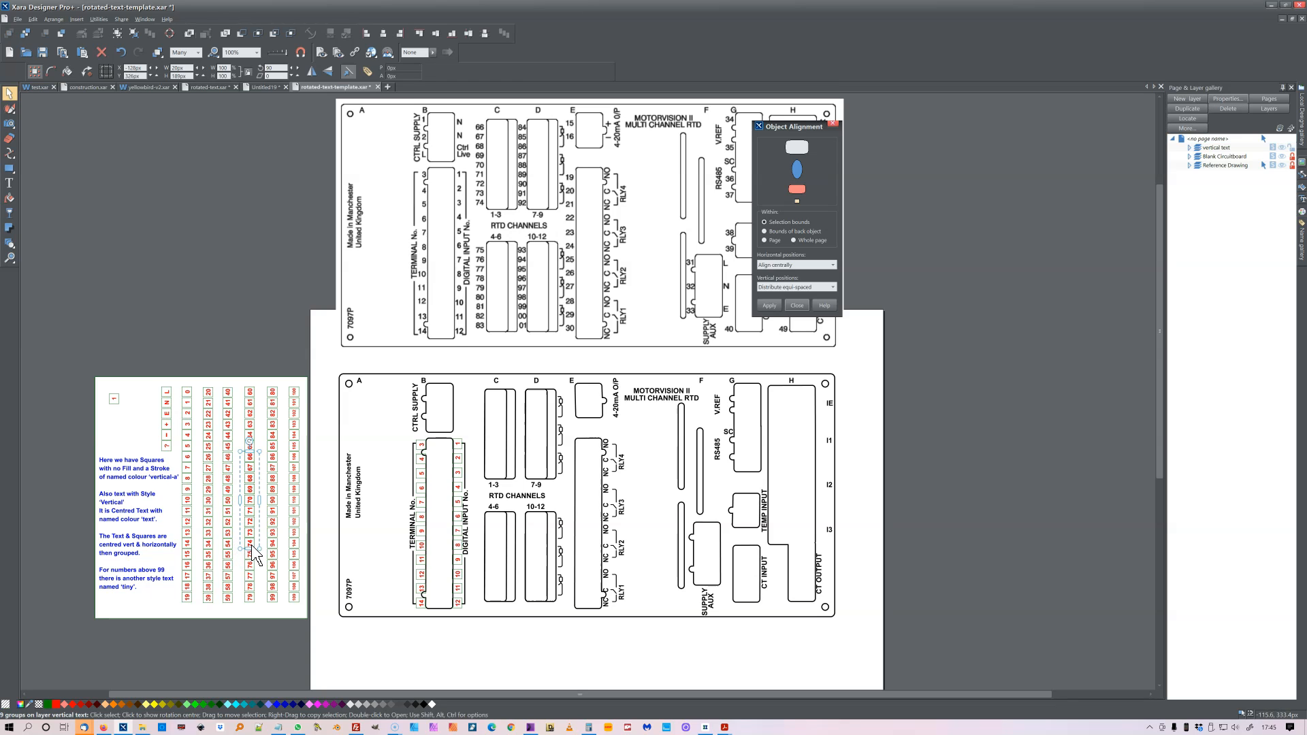
left_click_drag(253, 469, 491, 406)
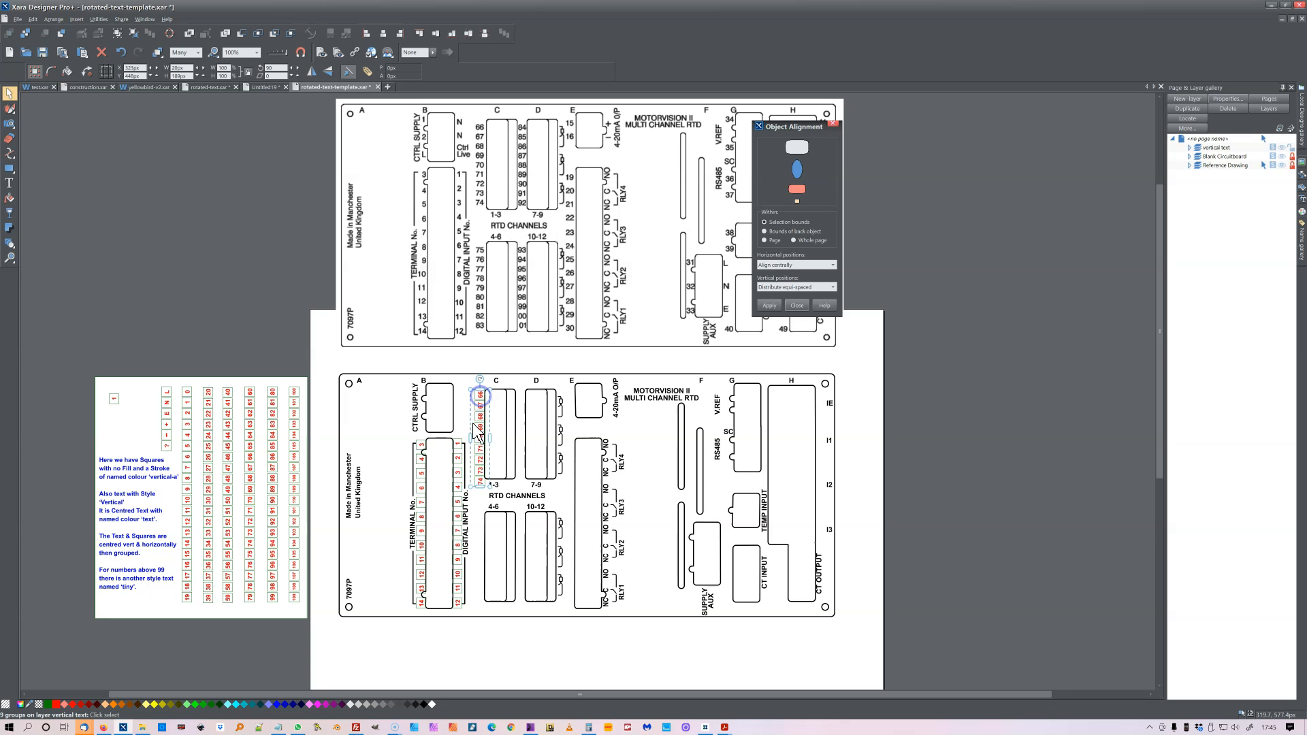
left_click(481, 509)
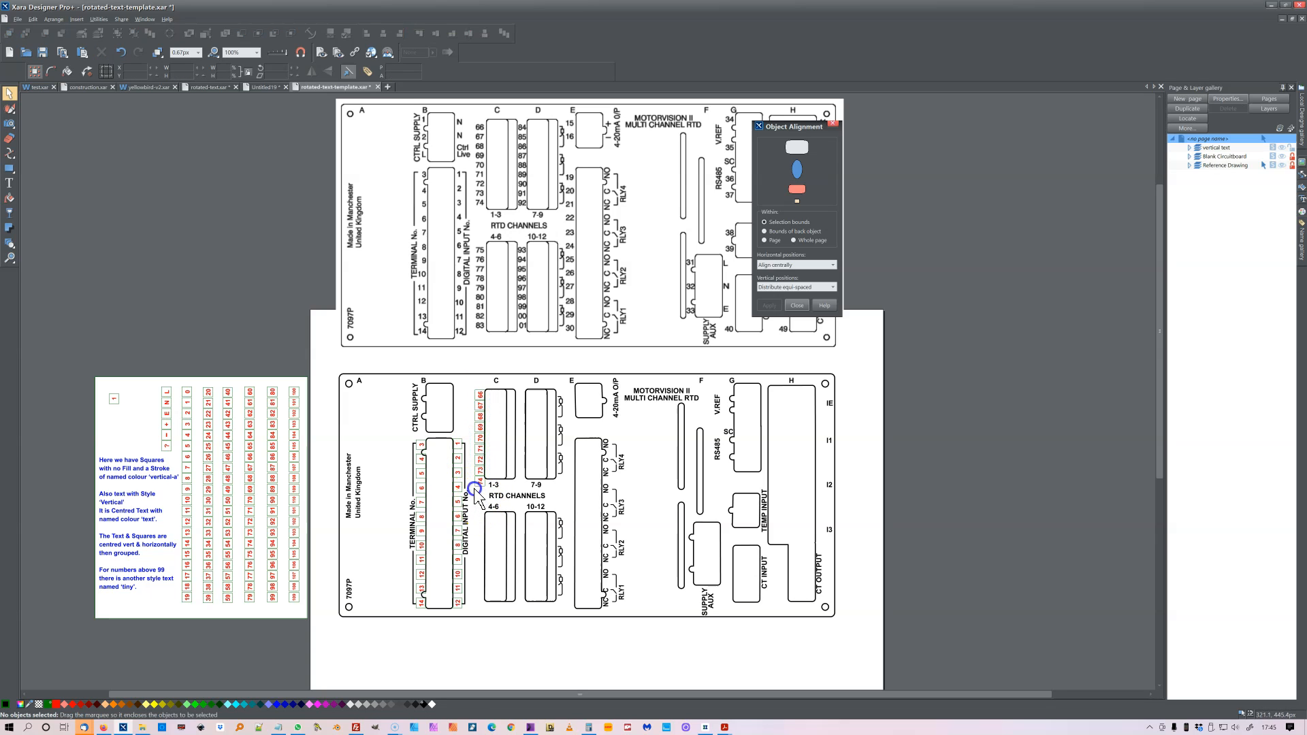
Shift the lower groups up to fit the 1-3 connector's height, and distribute groups 66 to 74 centrally aligned and vertically equi-spaced
mouse_move(490, 439)
left_mouse_down()
mouse_move(469, 495)
mouse_move(491, 418)
left_mouse_up()
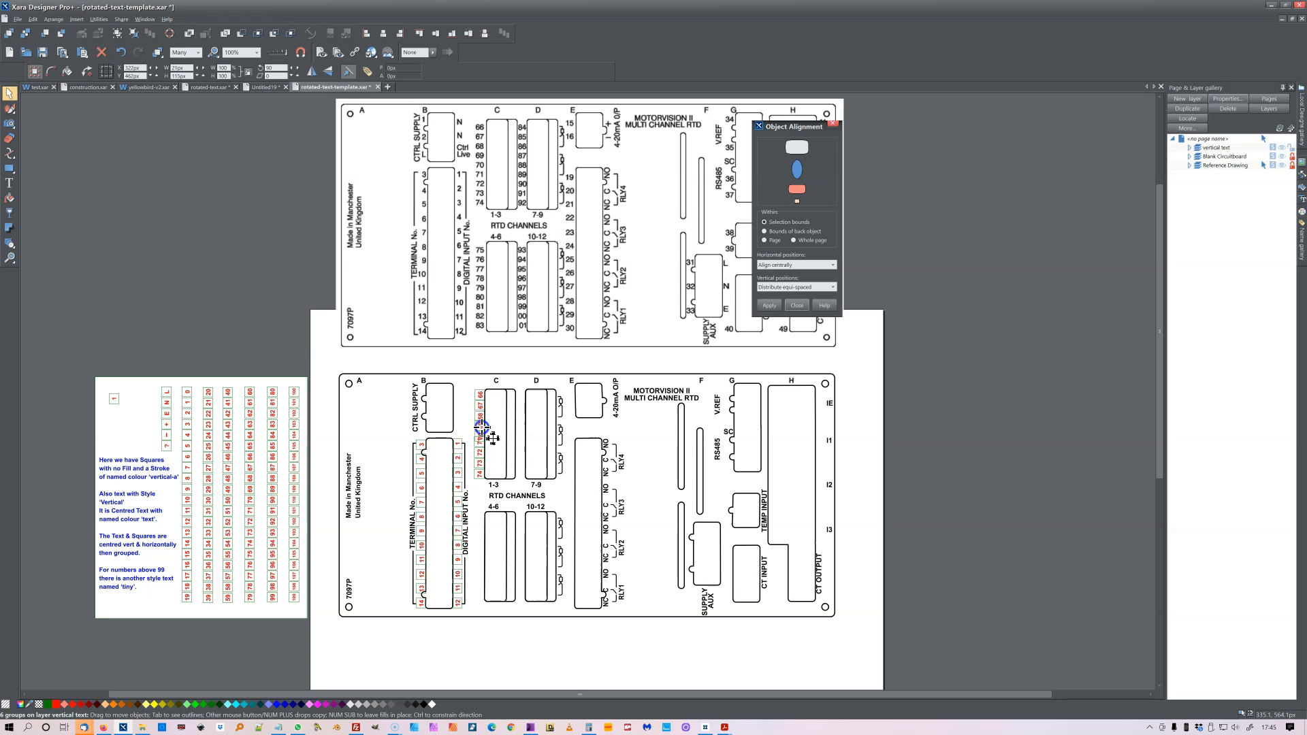
left_click_drag(470, 378, 492, 489)
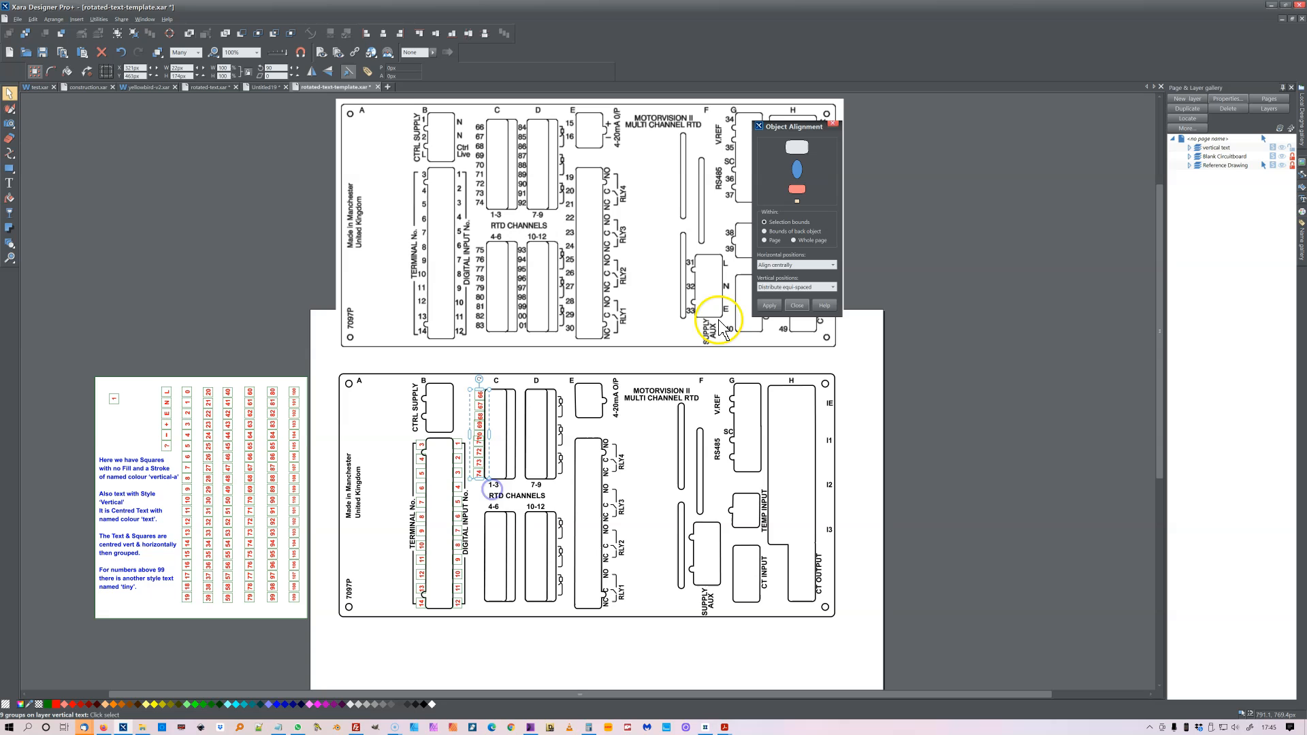
left_click(767, 305)
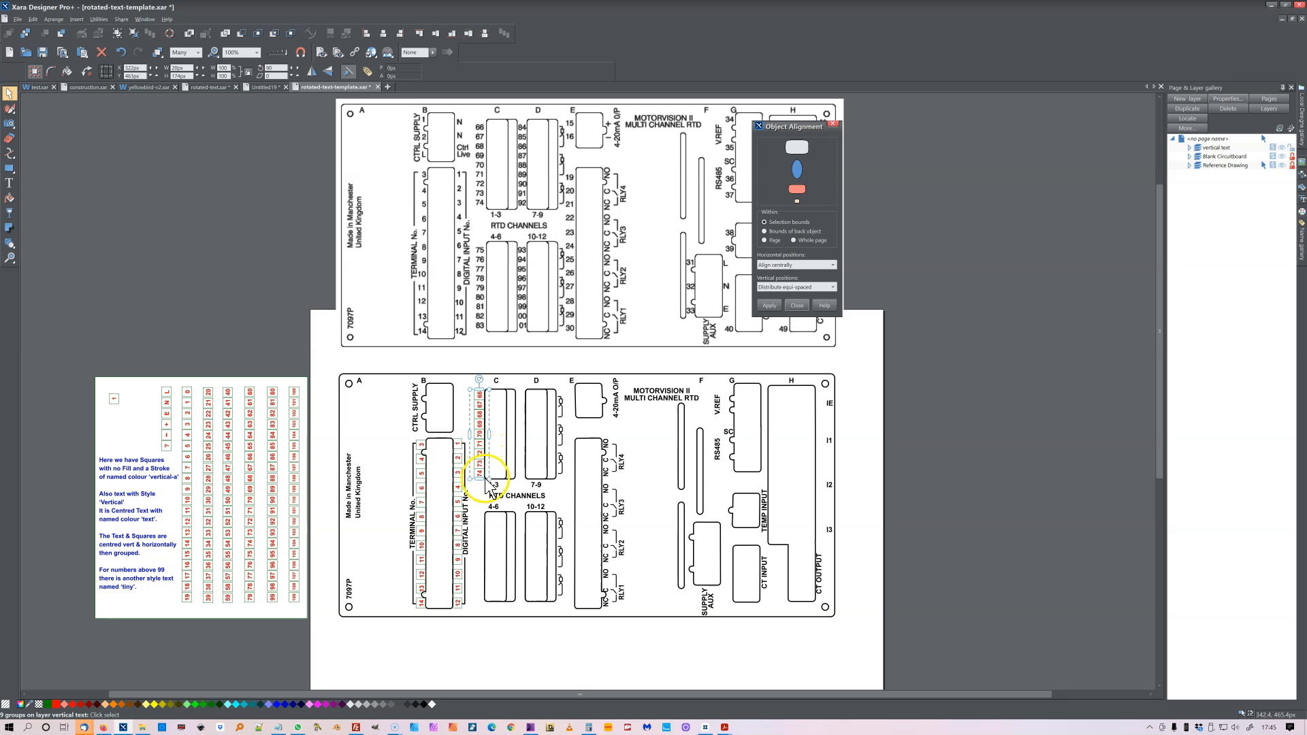
left_click(995, 437)
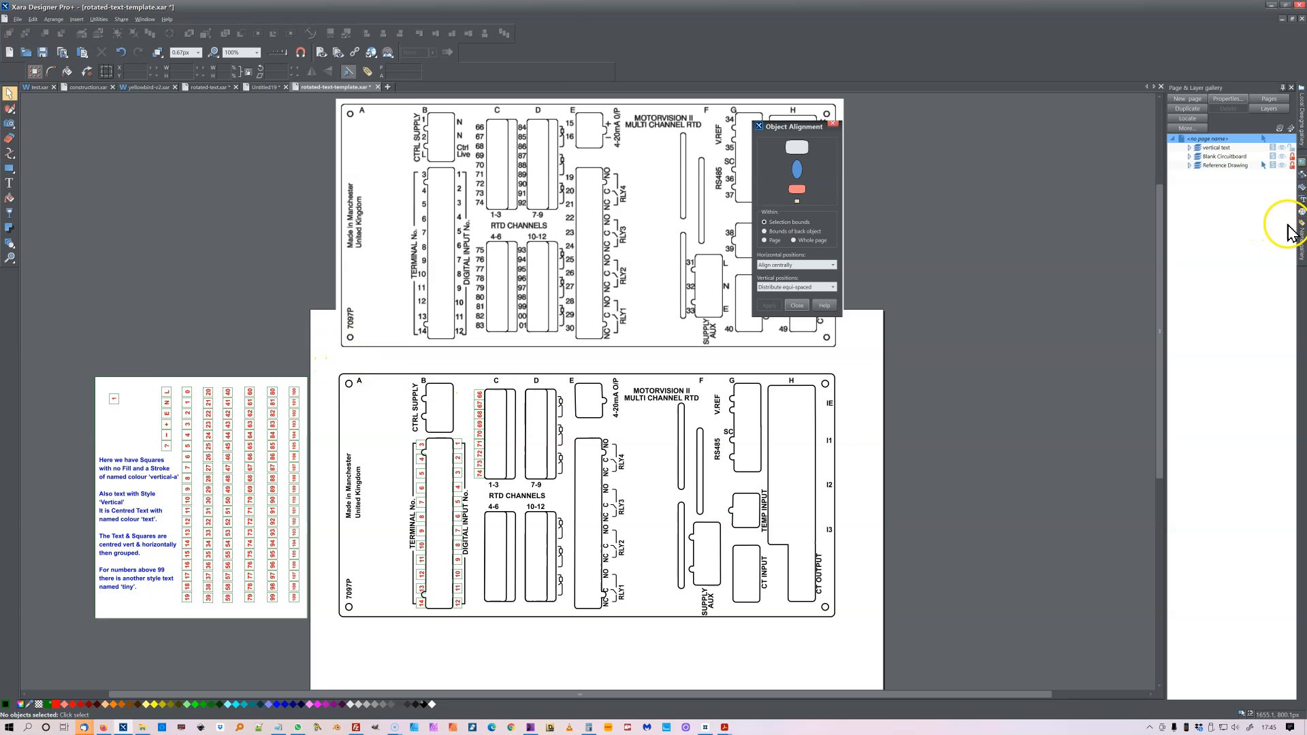
Select all rectangles using the named colour 'vertical-a' through the Name gallery and set their line to no colour
left_click(1302, 247)
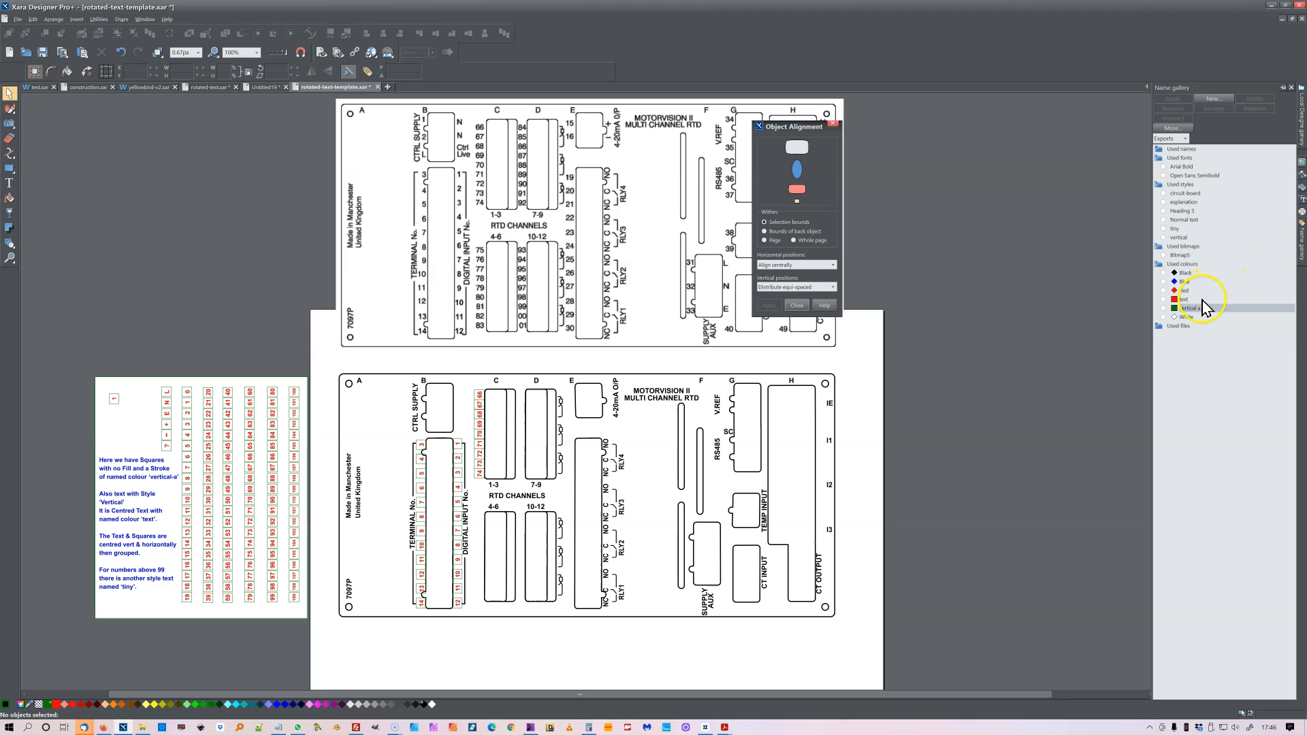
left_click(1166, 312)
left_click(662, 393)
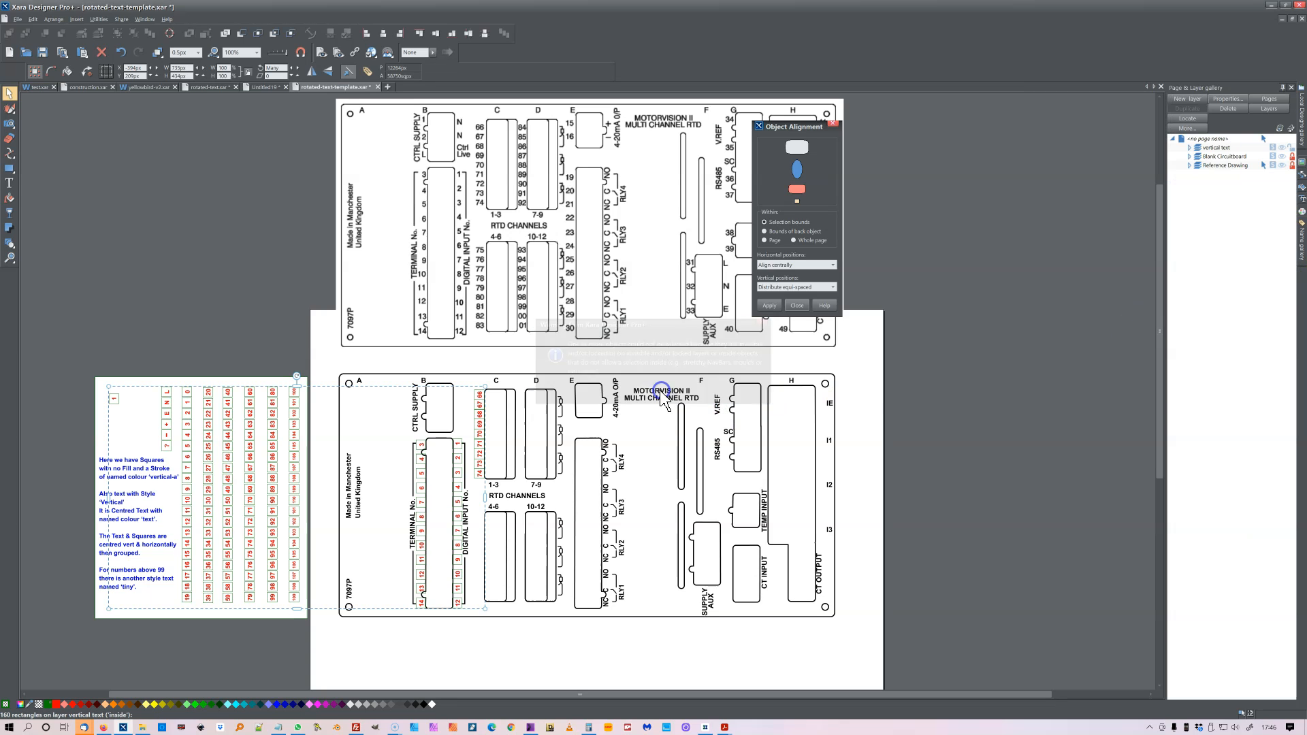
left_click(40, 706, "shift")
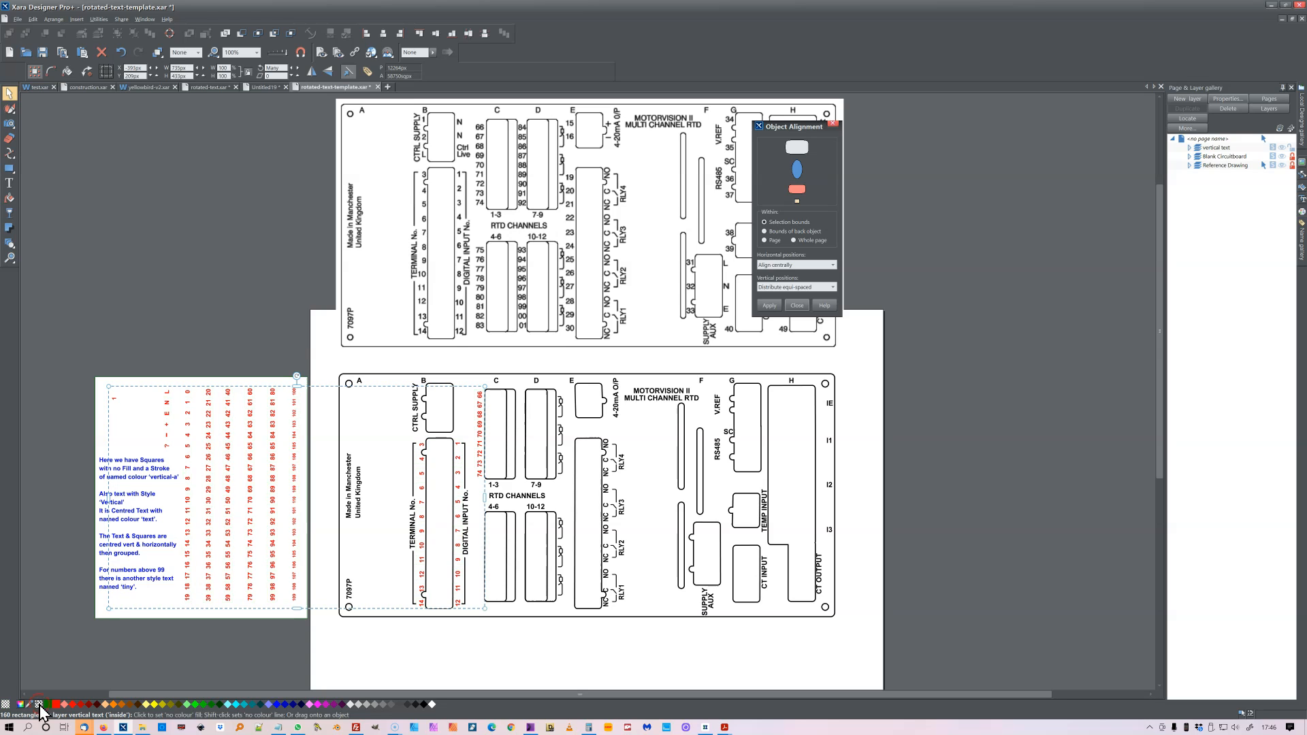
left_click(177, 660)
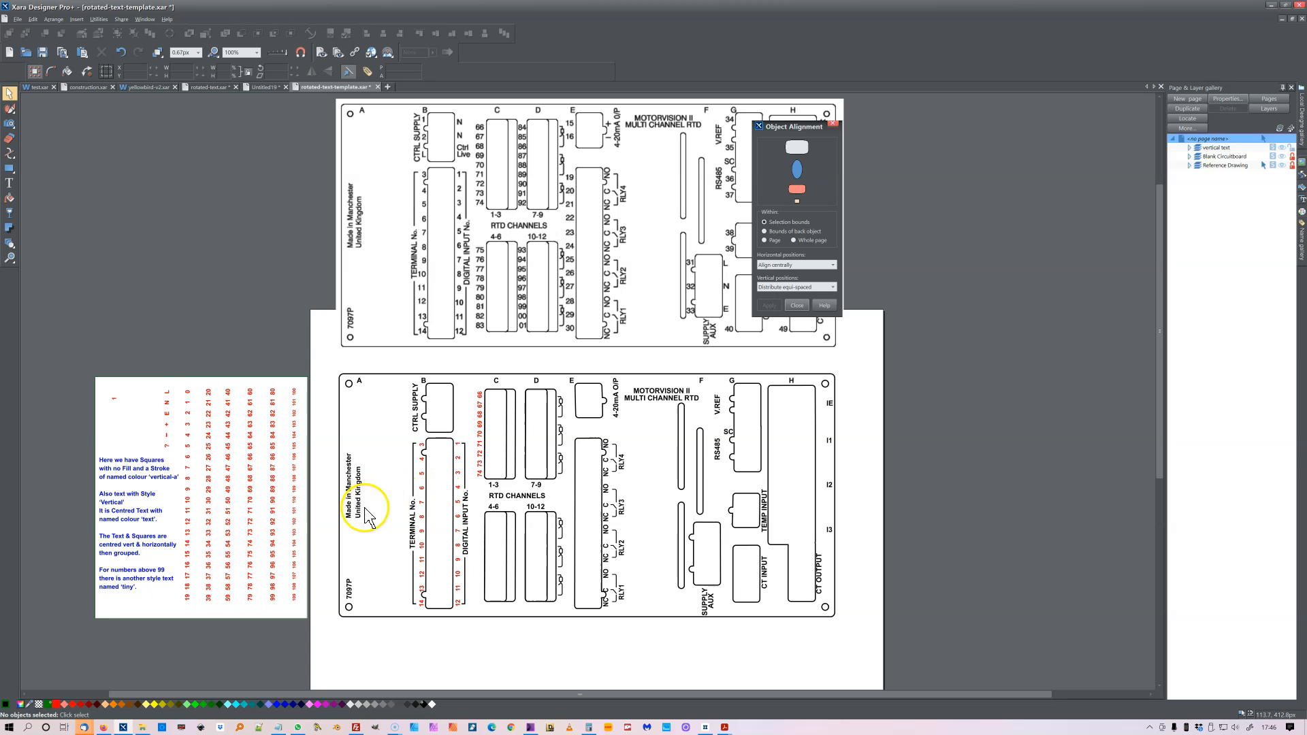
Redefine the named colour 'text' as black in the Colour editor so all number labels use it
left_click(23, 705)
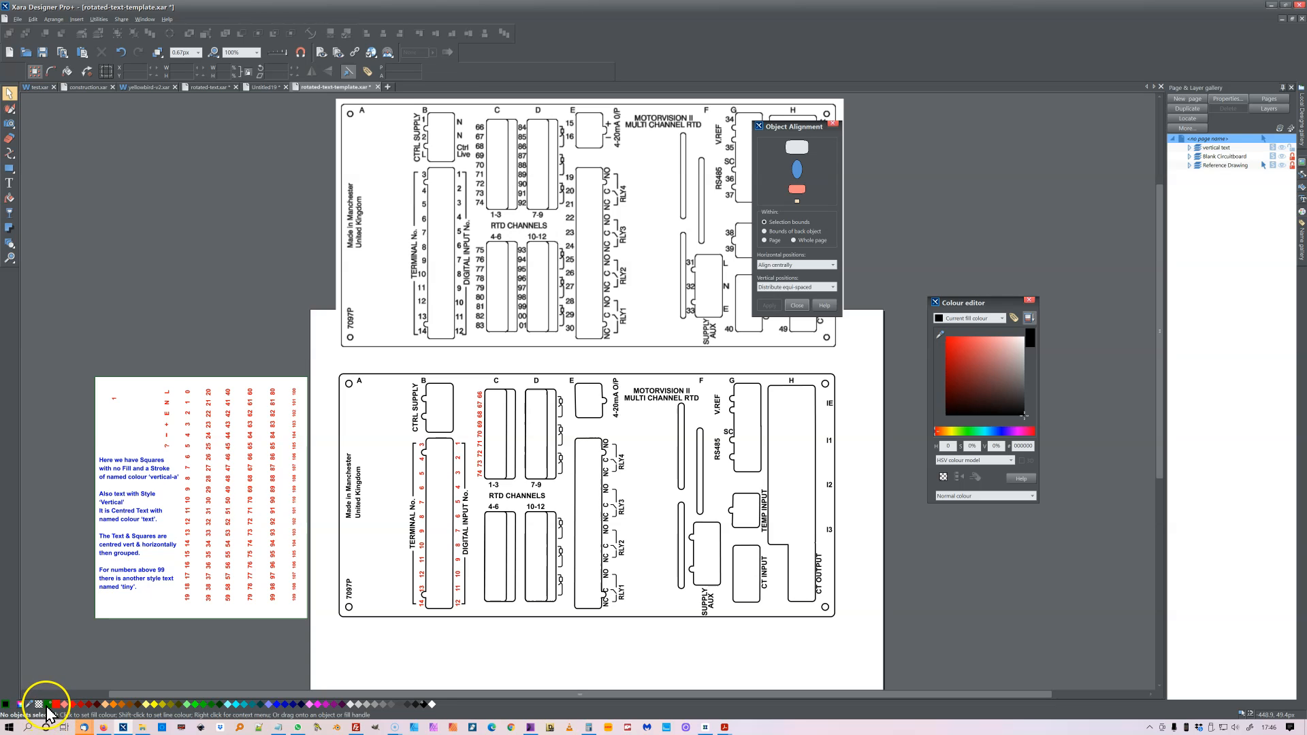
left_click_drag(48, 706, 1039, 422)
left_click(1130, 403)
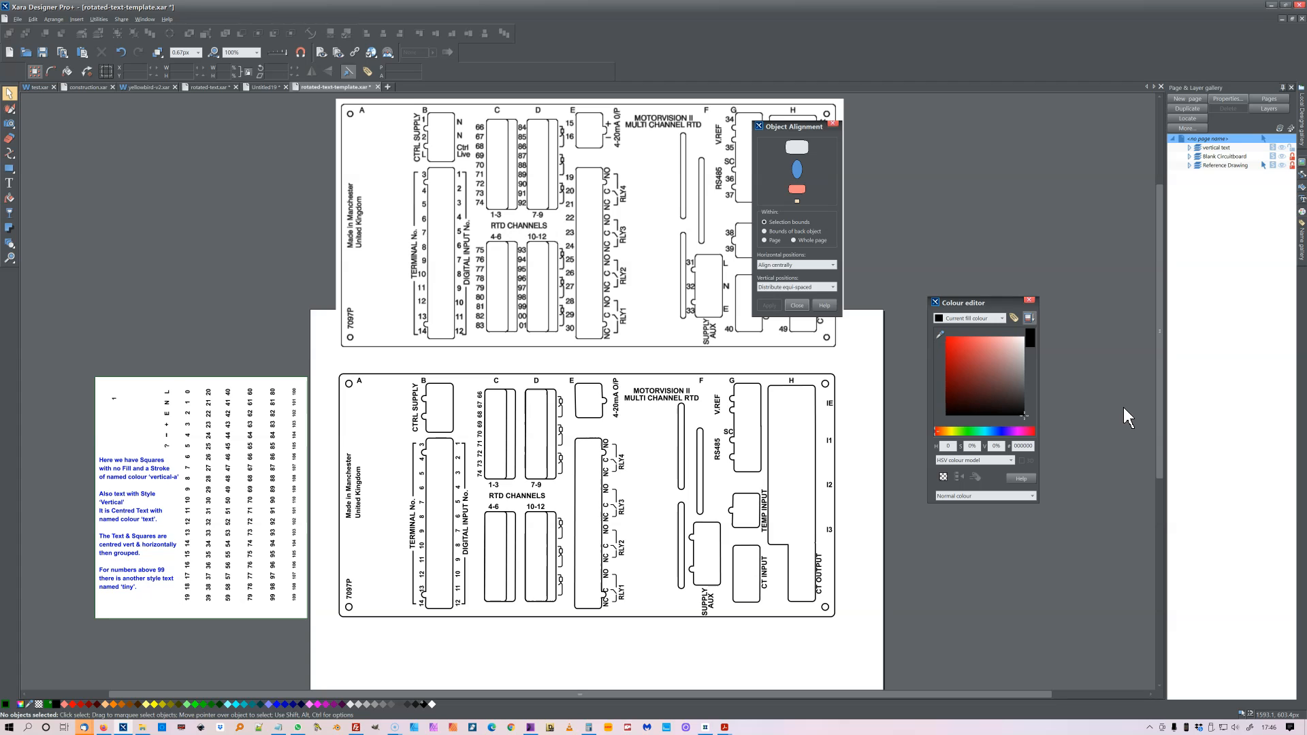
left_click(1087, 413)
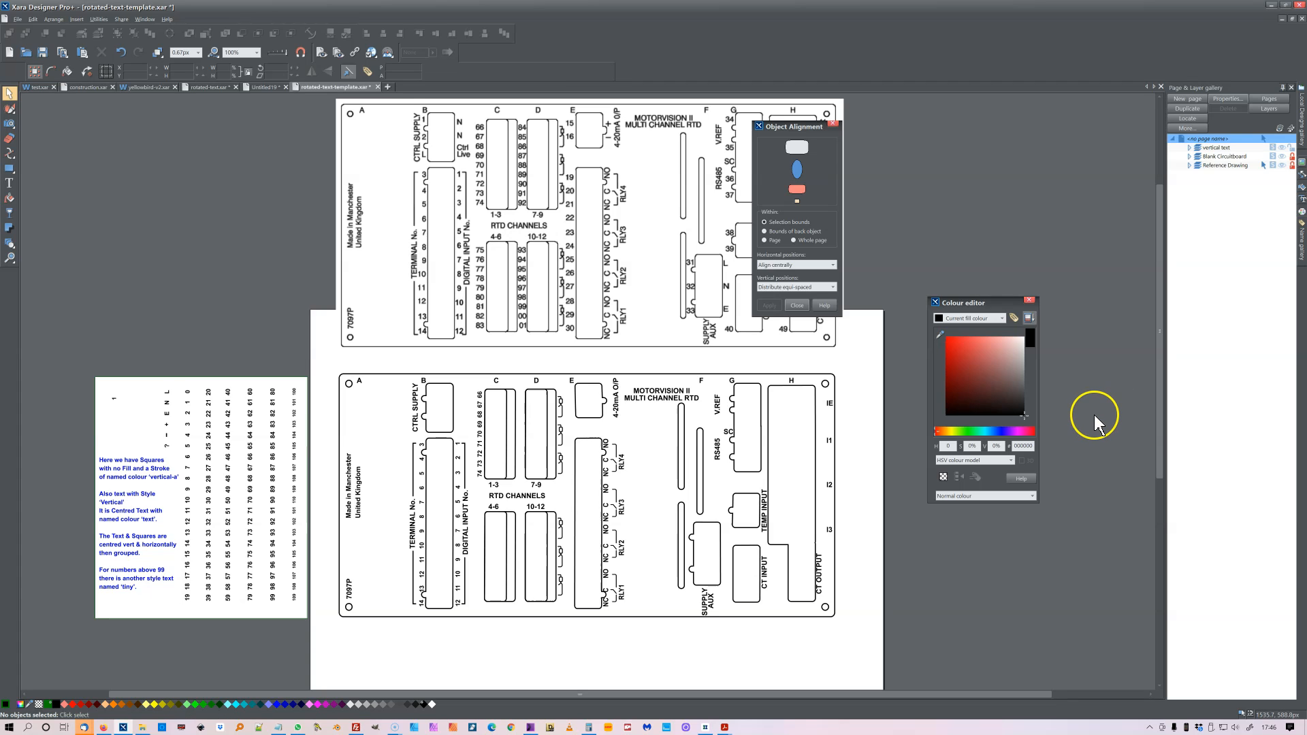